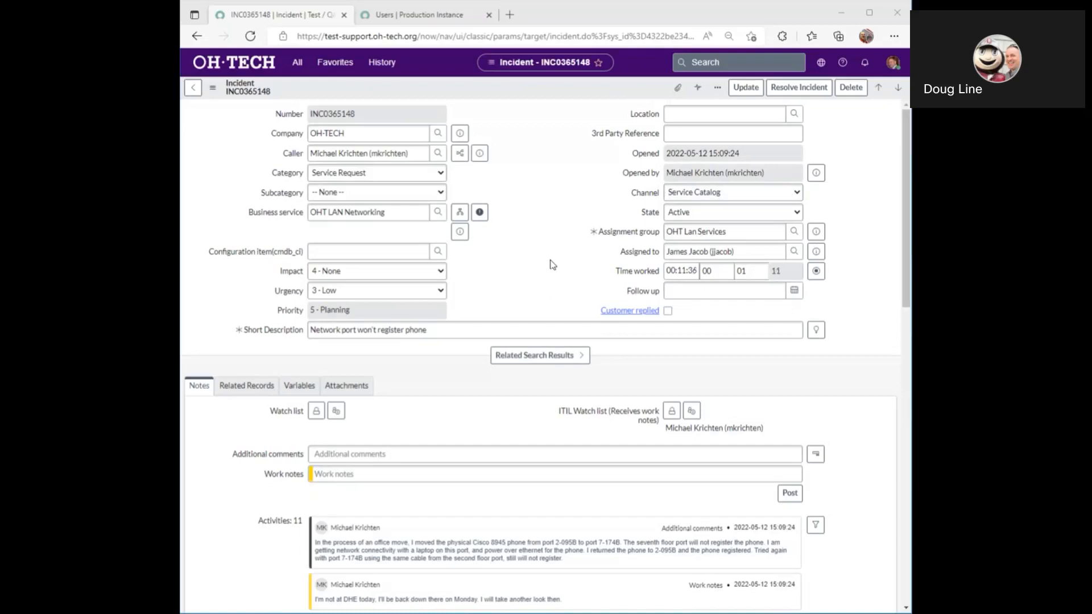
# Step: Expand the incident's related search results and review the search source options and the suggested knowledge articles
pyautogui.click(533, 357)
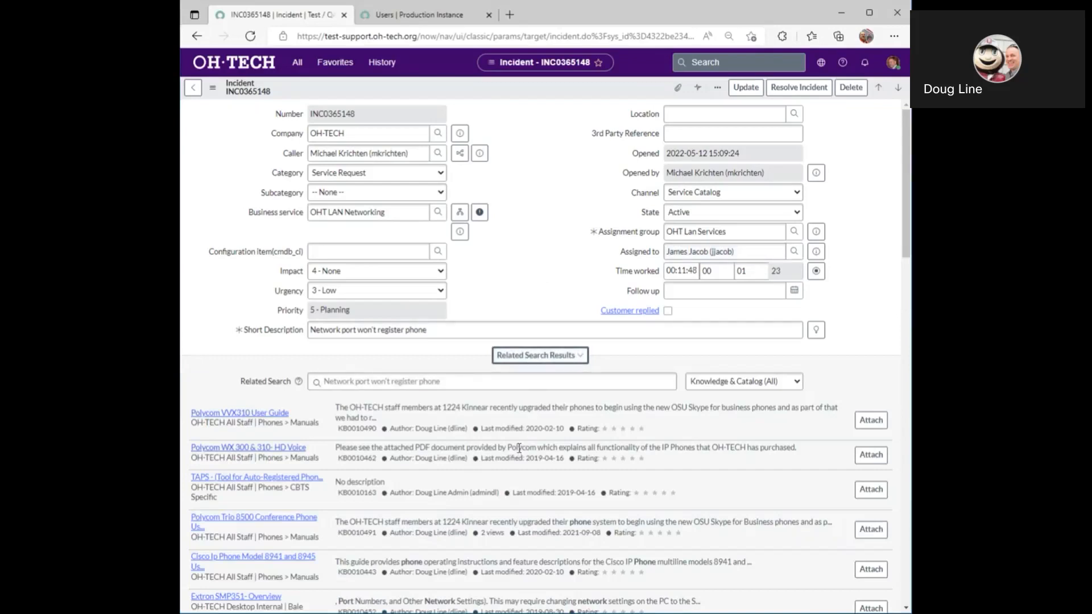
pyautogui.click(794, 382)
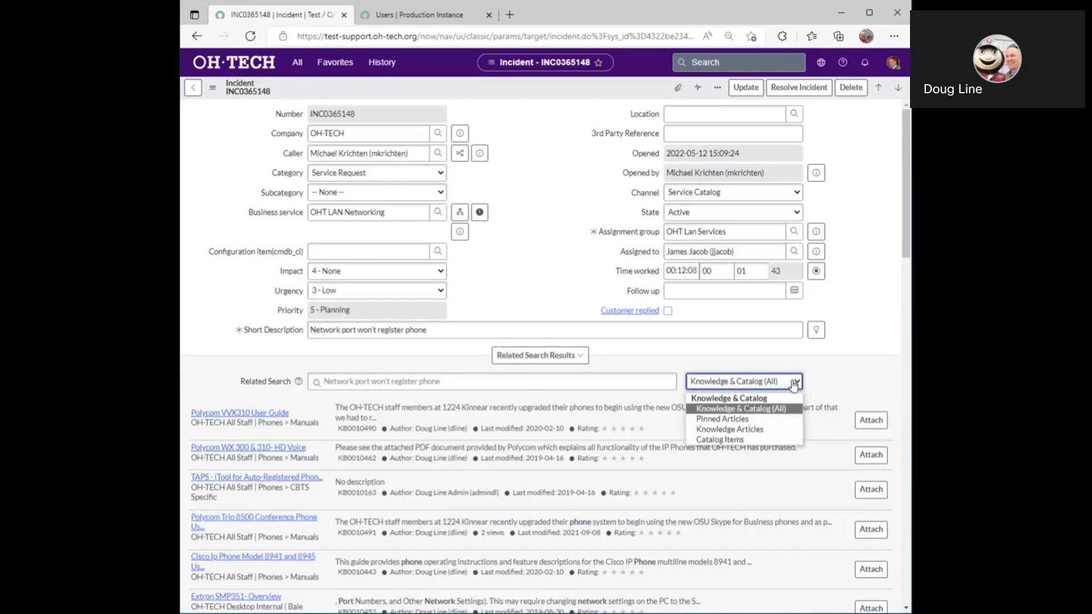
pyautogui.click(876, 381)
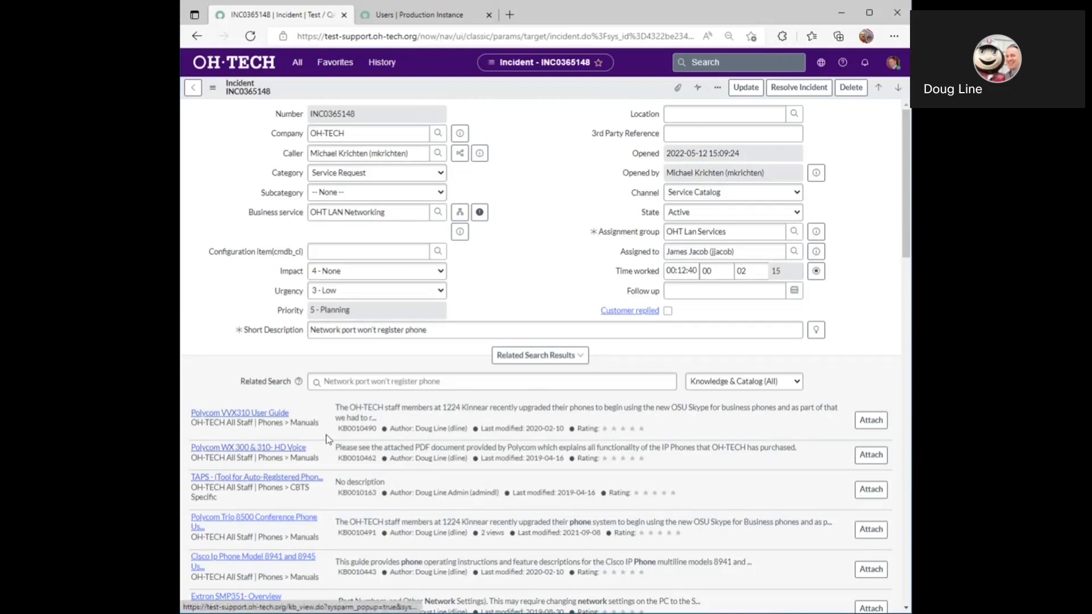
pyautogui.scroll(-1, 327, 439)
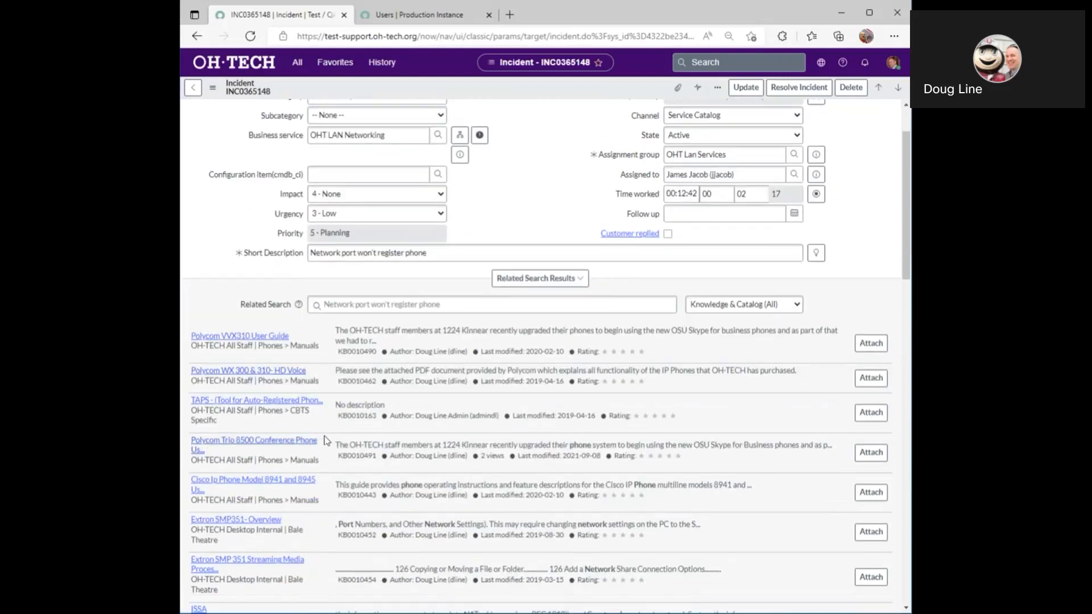
pyautogui.scroll(-1, 327, 439)
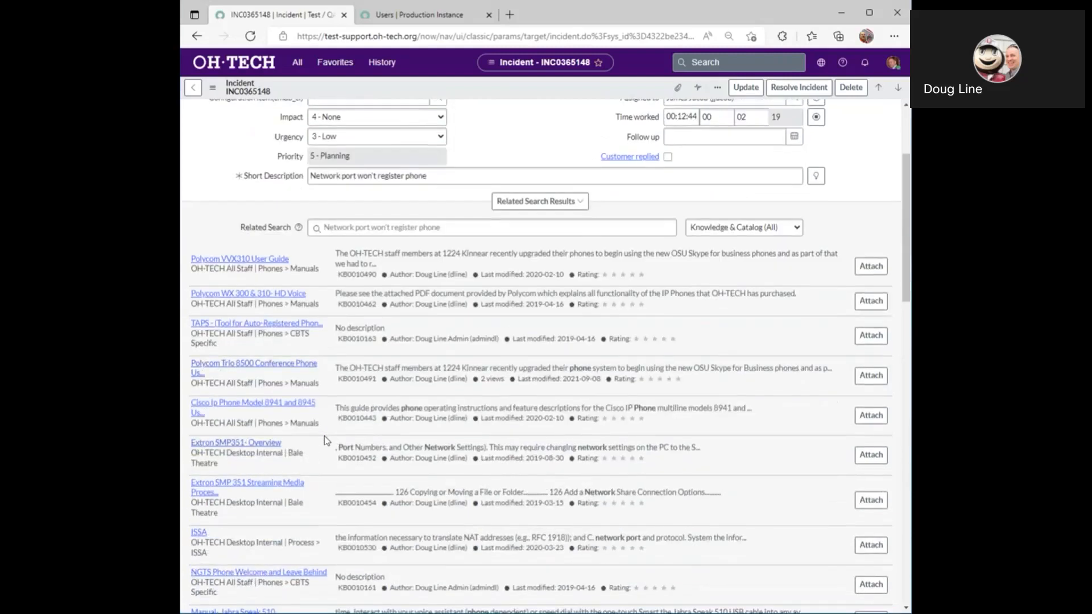
pyautogui.scroll(-1, 327, 439)
pyautogui.scroll(-1, 327, 439)
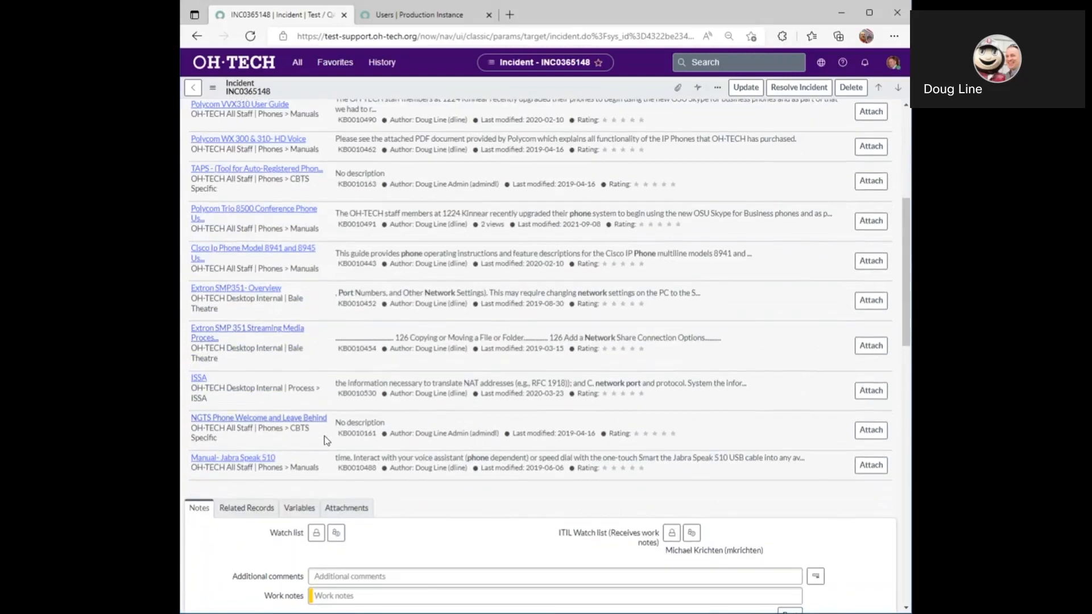
pyautogui.scroll(1, 327, 439)
pyautogui.scroll(3, 327, 439)
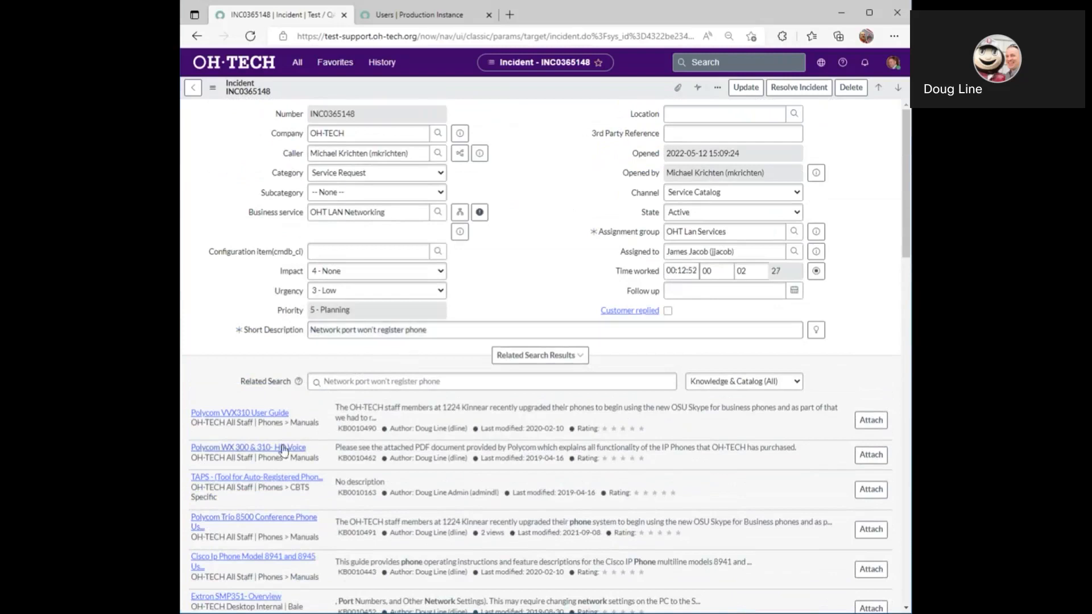
# Step: Review the Polycom VVX310 User Guide article, attach it to the incident, and collapse the related search results
pyautogui.click(242, 414)
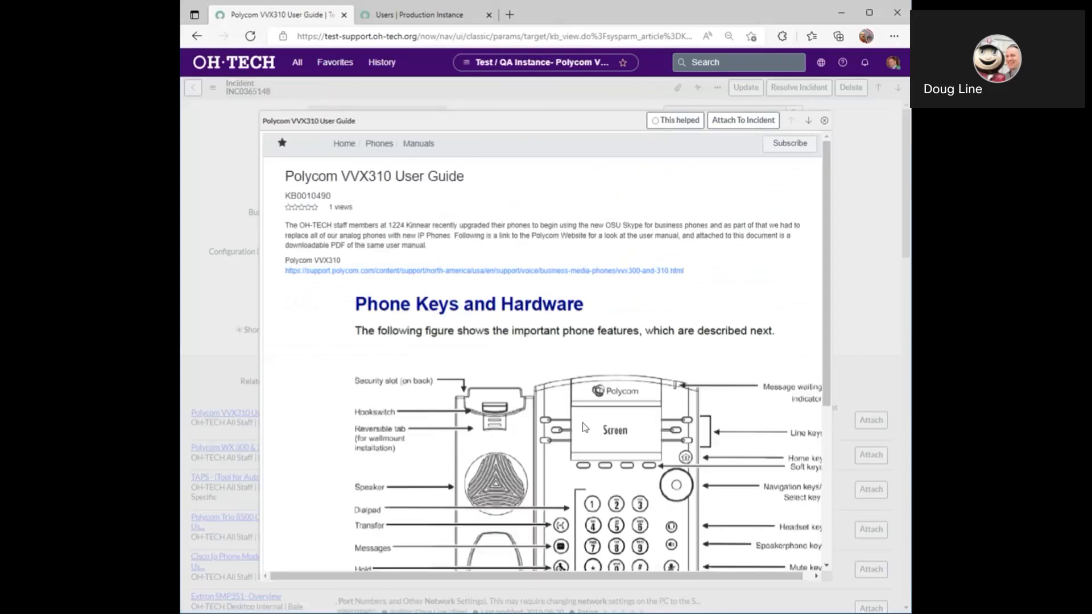
pyautogui.scroll(-4, 604, 447)
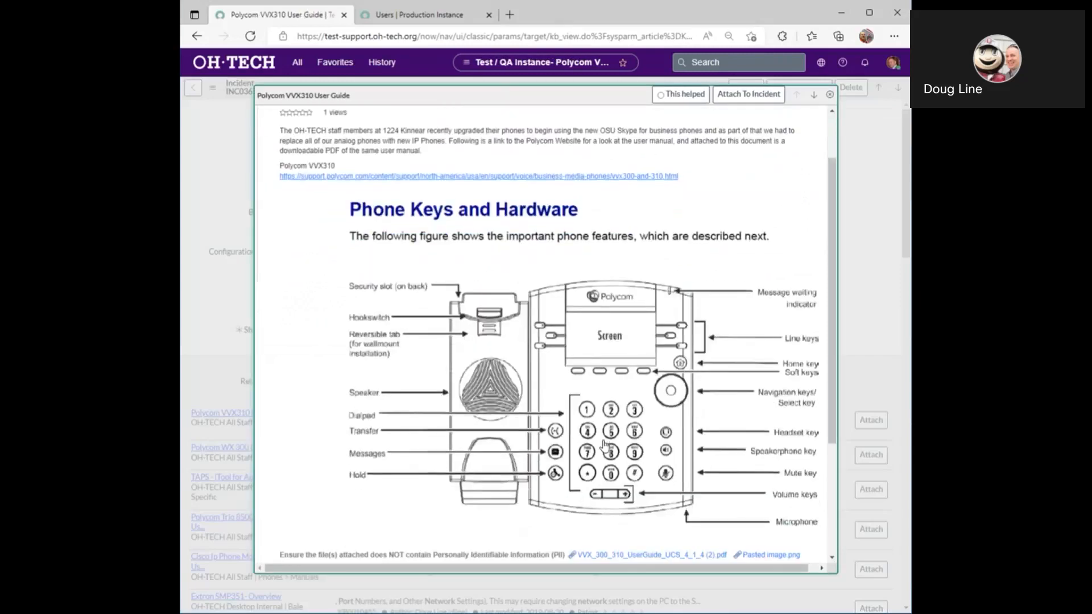
pyautogui.scroll(4, 605, 445)
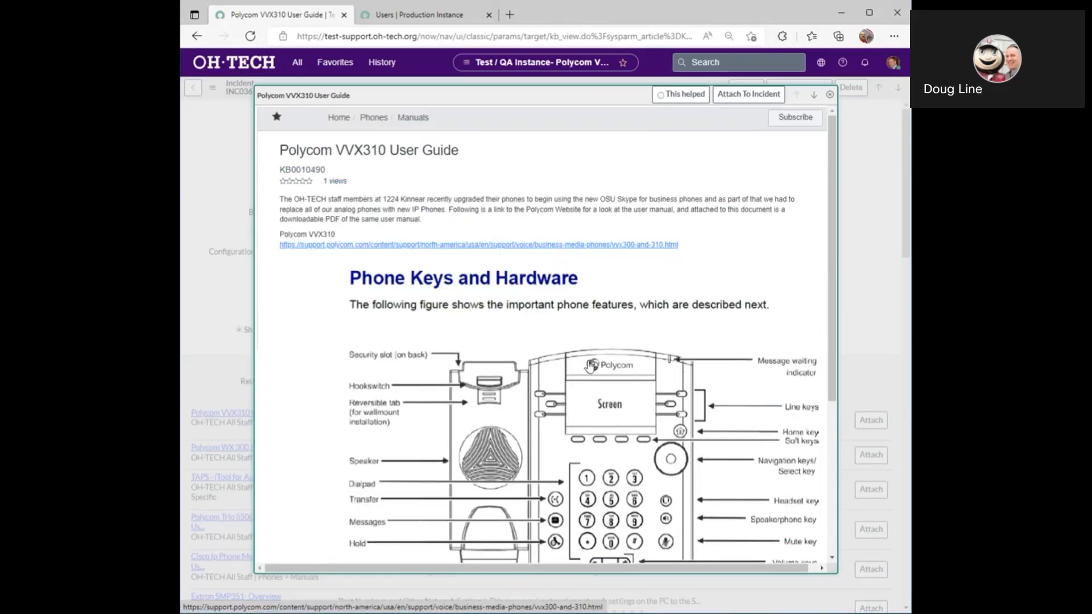
pyautogui.click(749, 94)
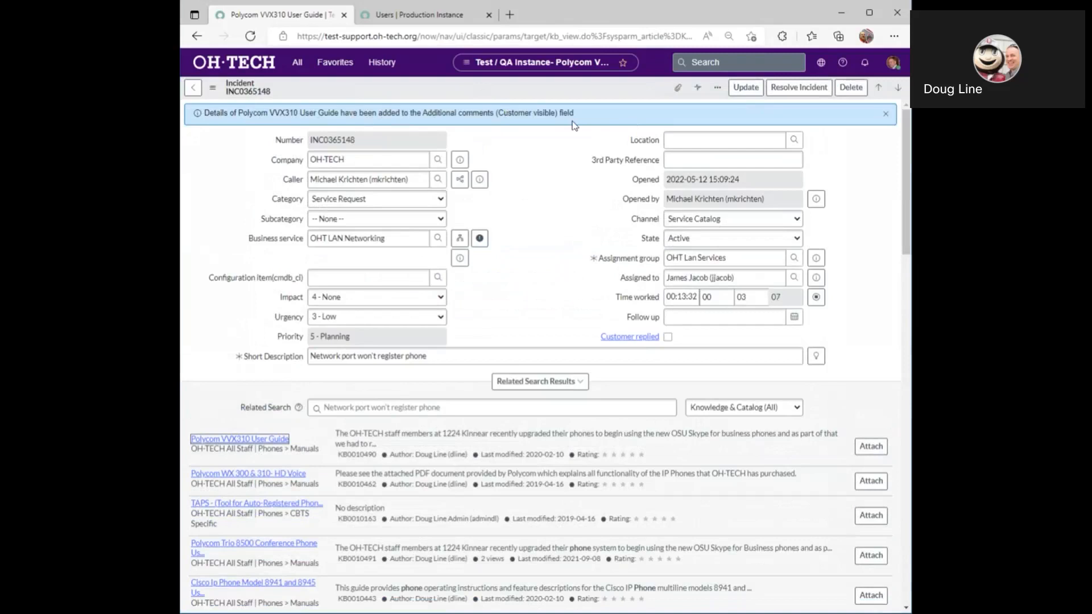
pyautogui.click(886, 114)
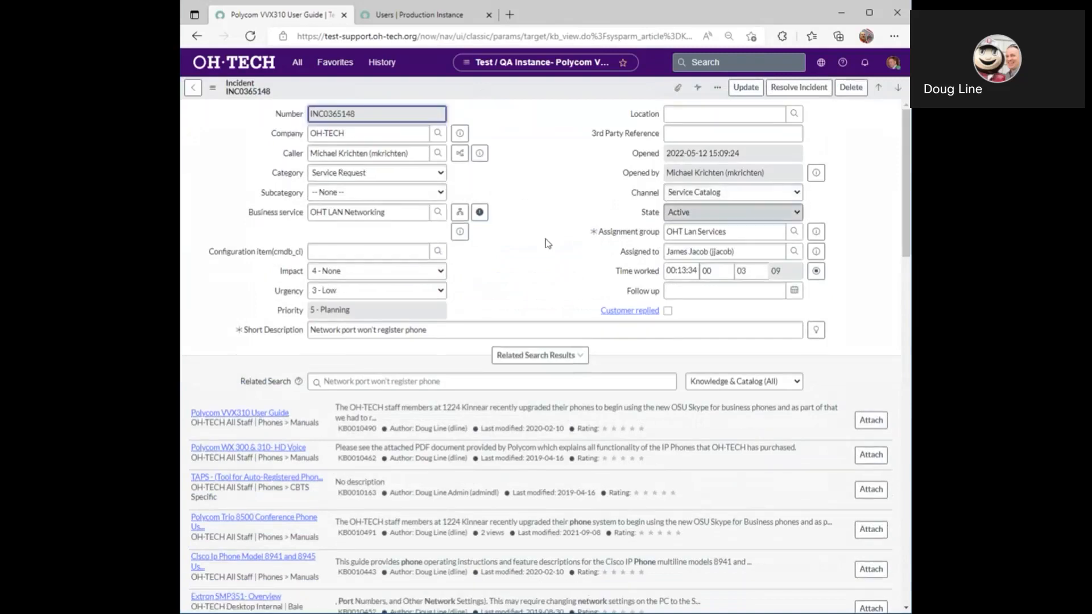
pyautogui.click(545, 355)
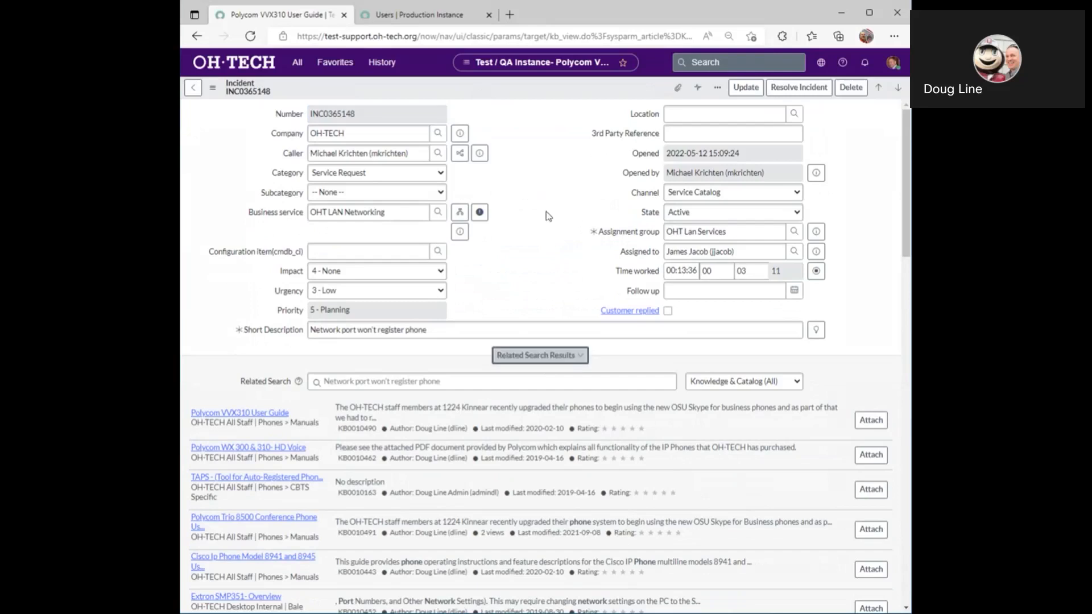
# Step: In Additional comments, before the article code, greet the caller by first name and write "It looks like this KB article will assist you in solving this"
pyautogui.scroll(-3, 535, 267)
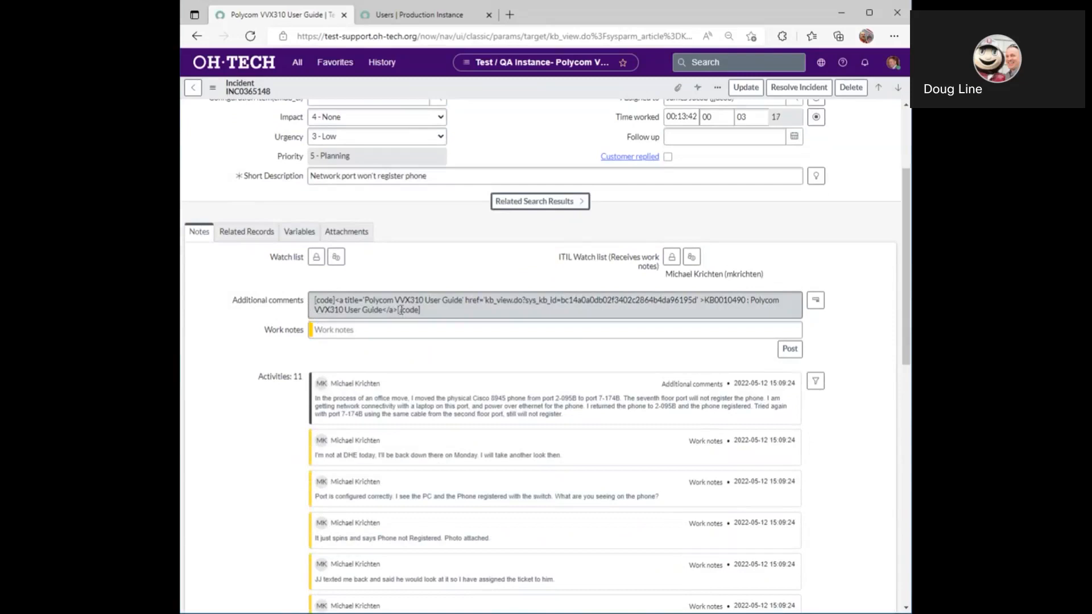
pyautogui.scroll(1, 470, 246)
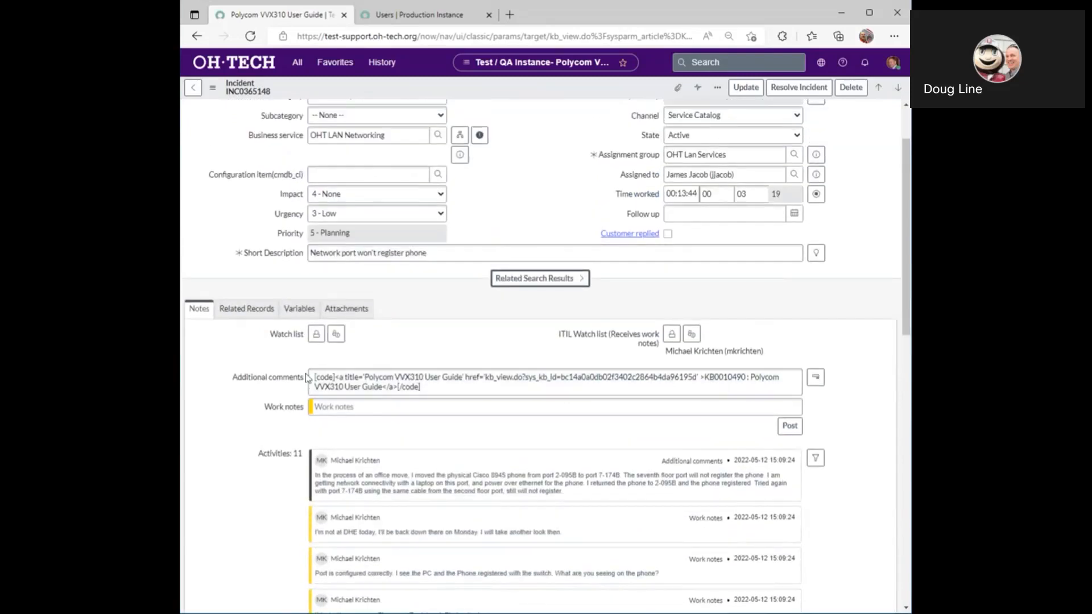
pyautogui.click(312, 380)
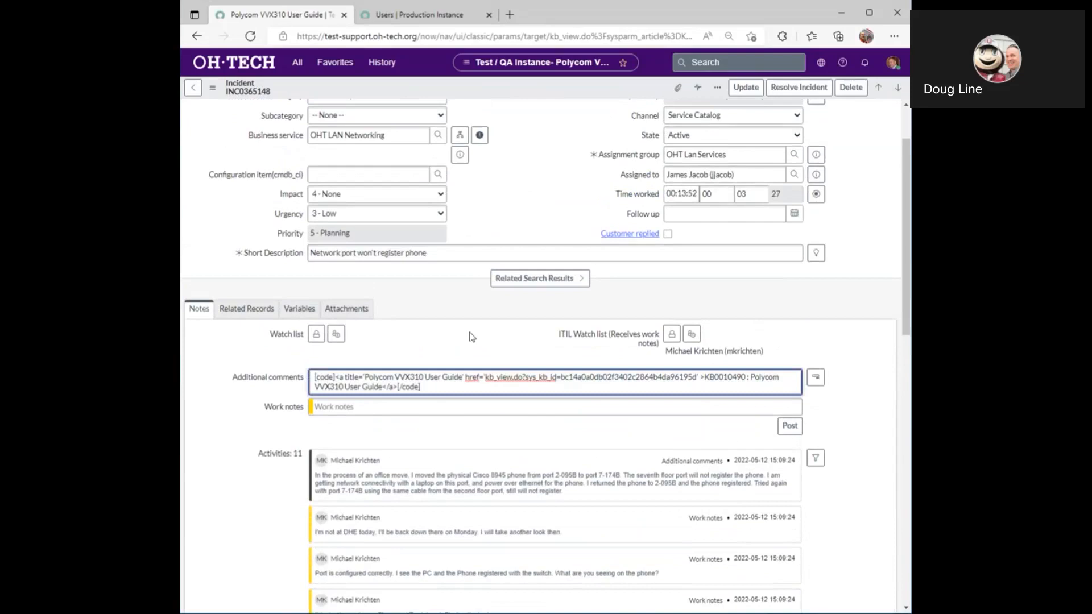
pyautogui.scroll(2, 523, 267)
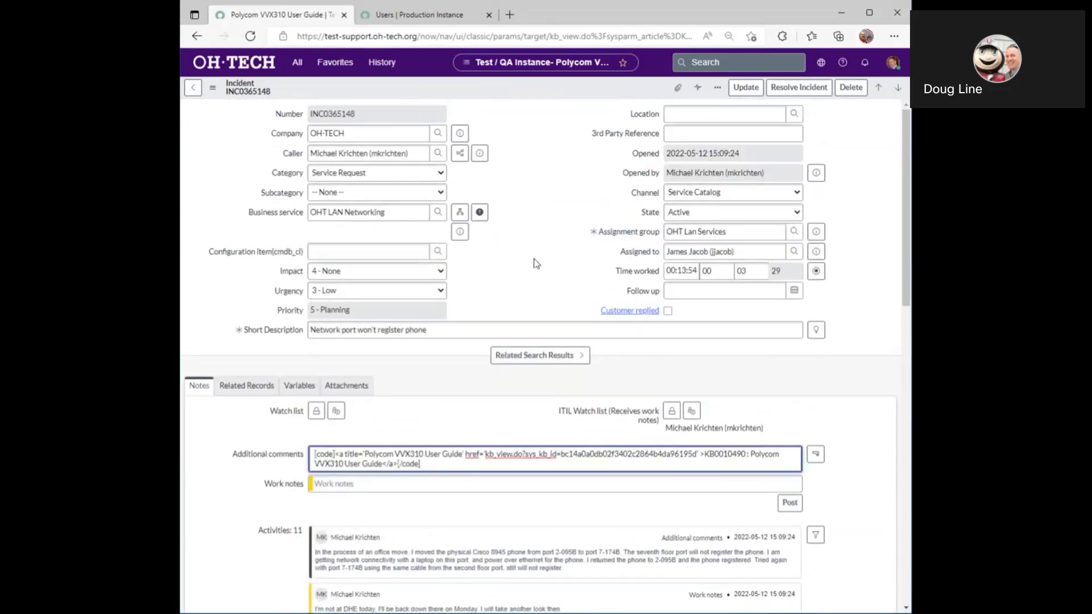
pyautogui.write('Michael,')
pyautogui.press('Return')
pyautogui.press('Return')
pyautogui.write('It looks like this')
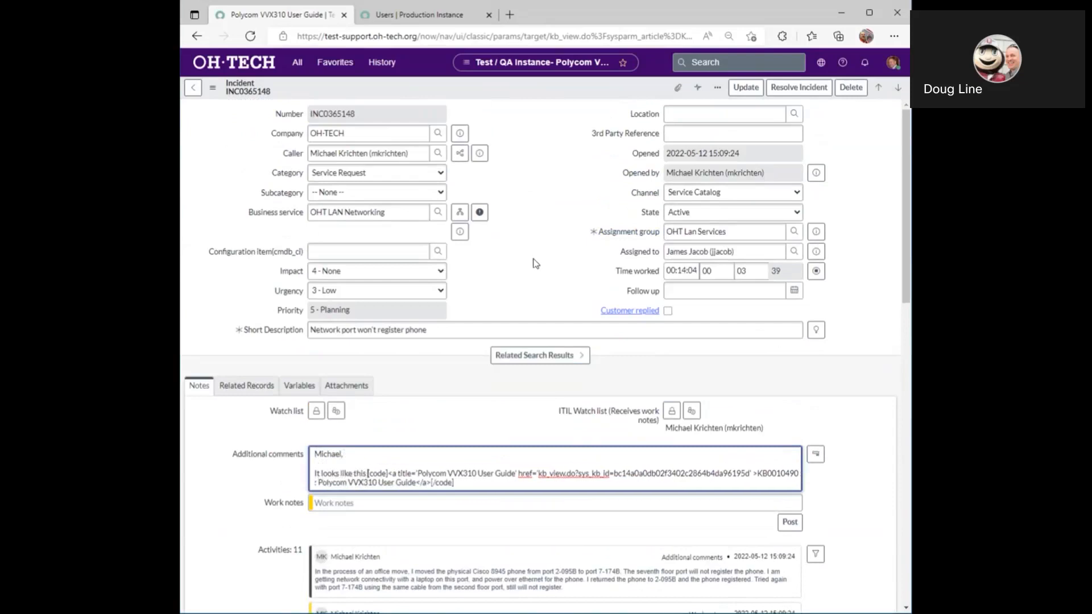
pyautogui.write(' KB article')
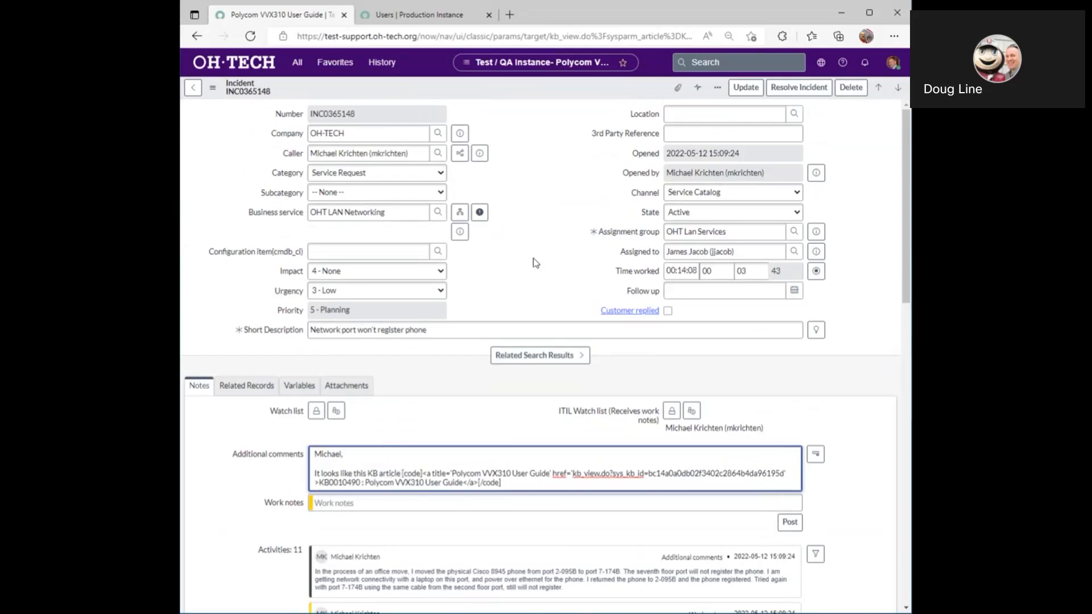
pyautogui.write(' will')
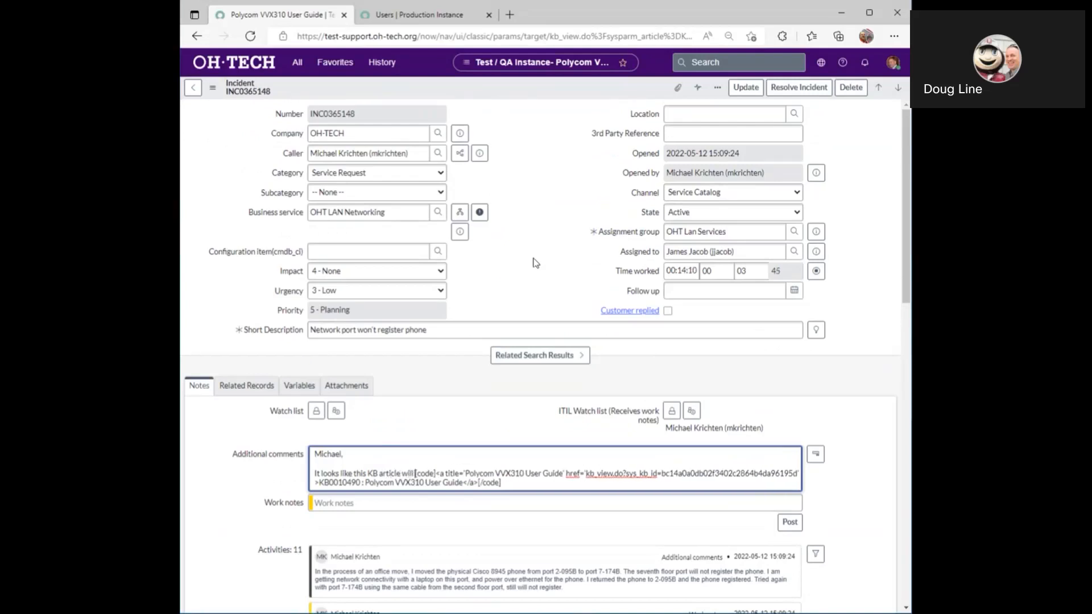
pyautogui.write(' assist yo')
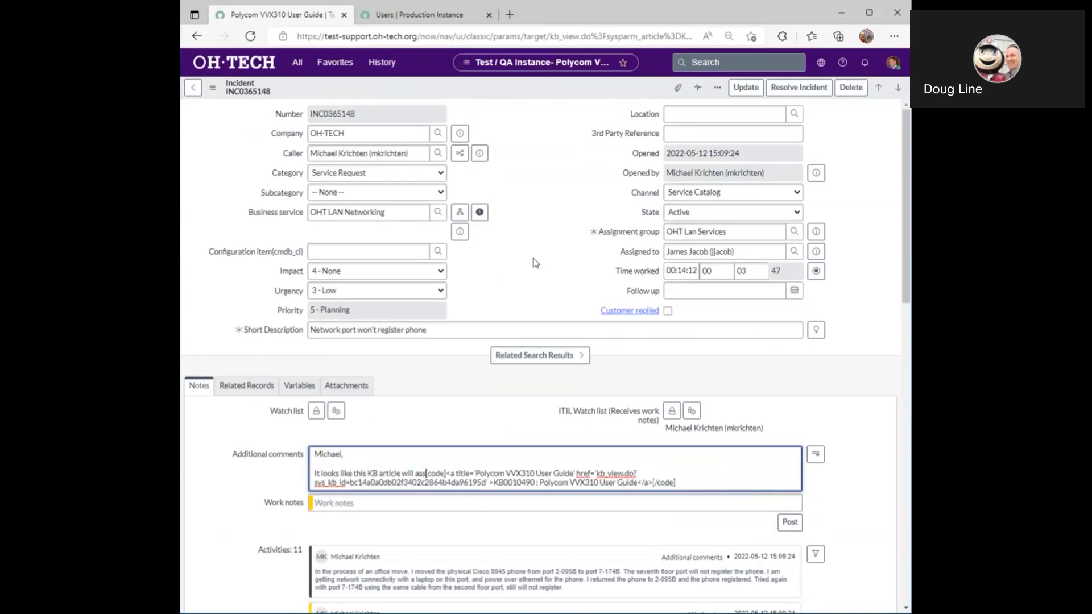
pyautogui.write('u in solving t')
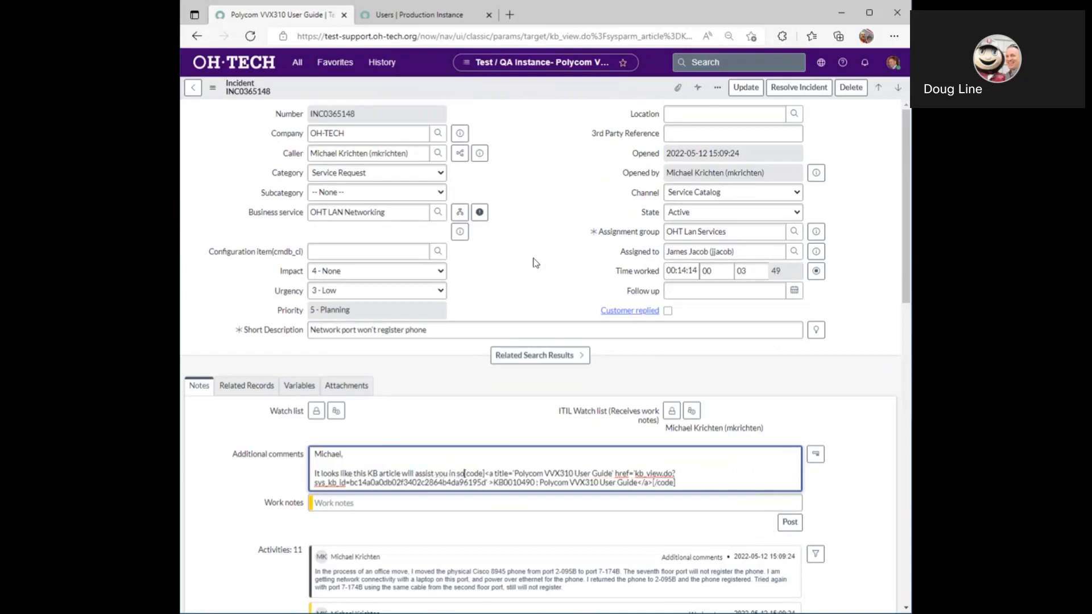
pyautogui.write('his')
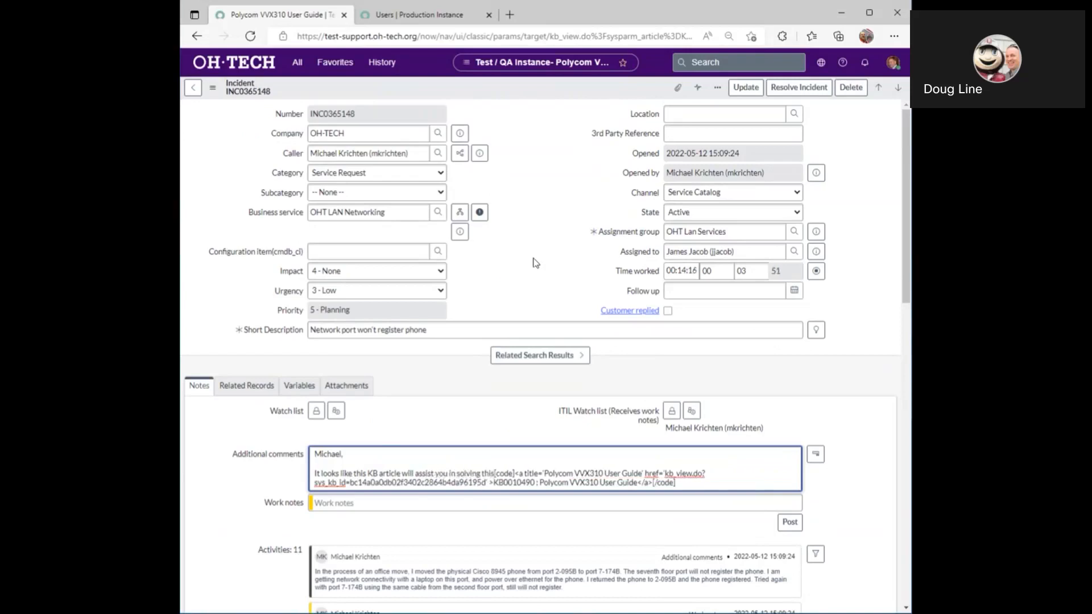
# Step: Finish the sentence with ". Please take a looke and let us know." and separate the article link with blank lines above and below
pyautogui.write('. Please take a looke and let us know.')
pyautogui.press('Return')
pyautogui.press('Return')
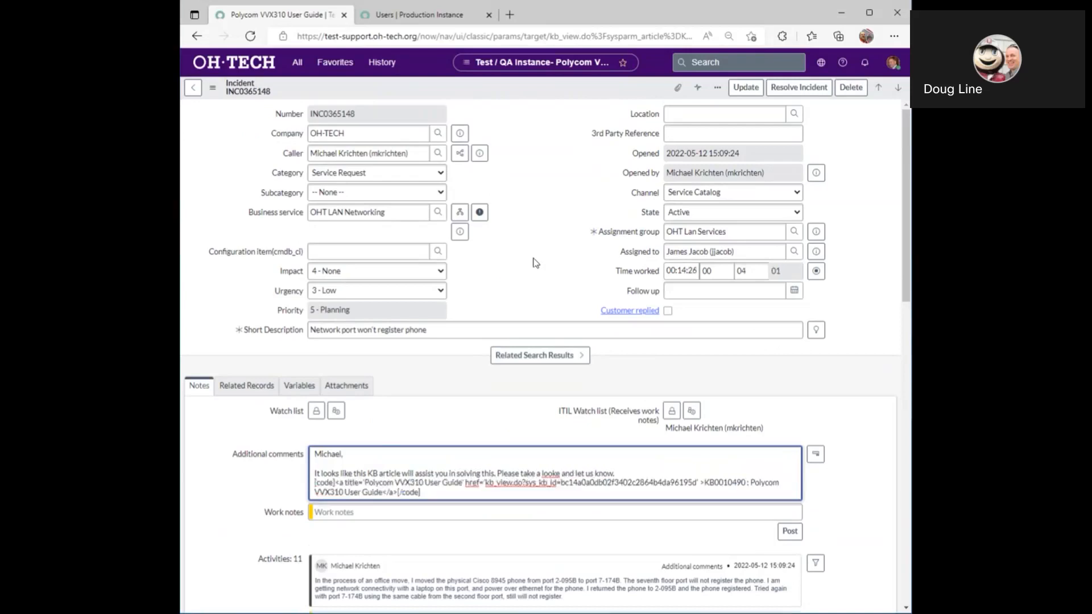
pyautogui.click(430, 503)
pyautogui.press('Return')
pyautogui.press('Return')
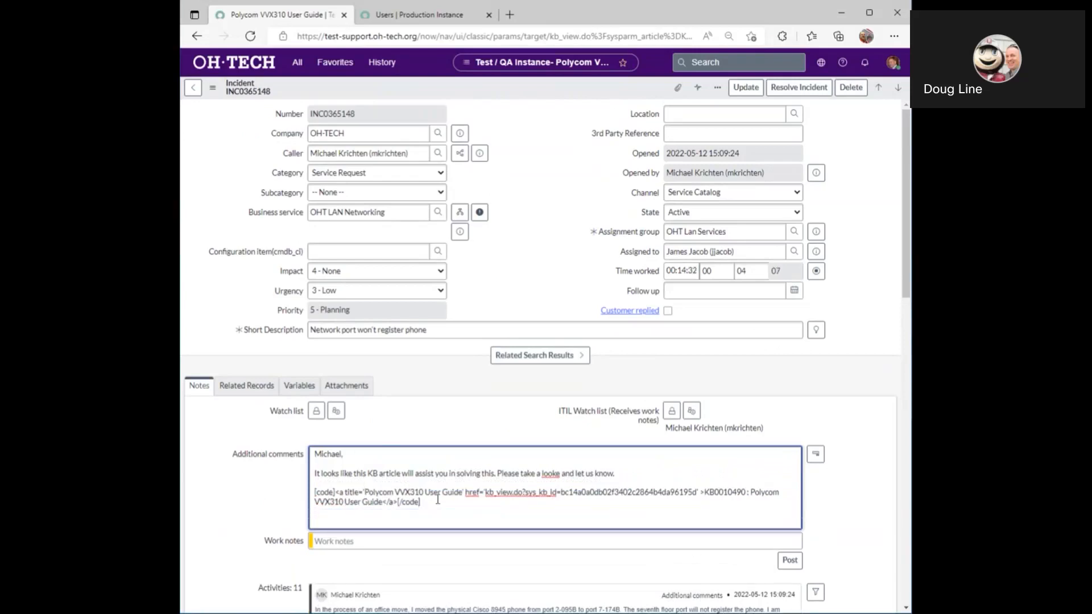
# Step: Close the comment below the article link with "Hope this helps" and the support agent's correctly spelled full name
pyautogui.write('Hope this helps,')
pyautogui.press('Return')
pyautogui.write('ough Line')
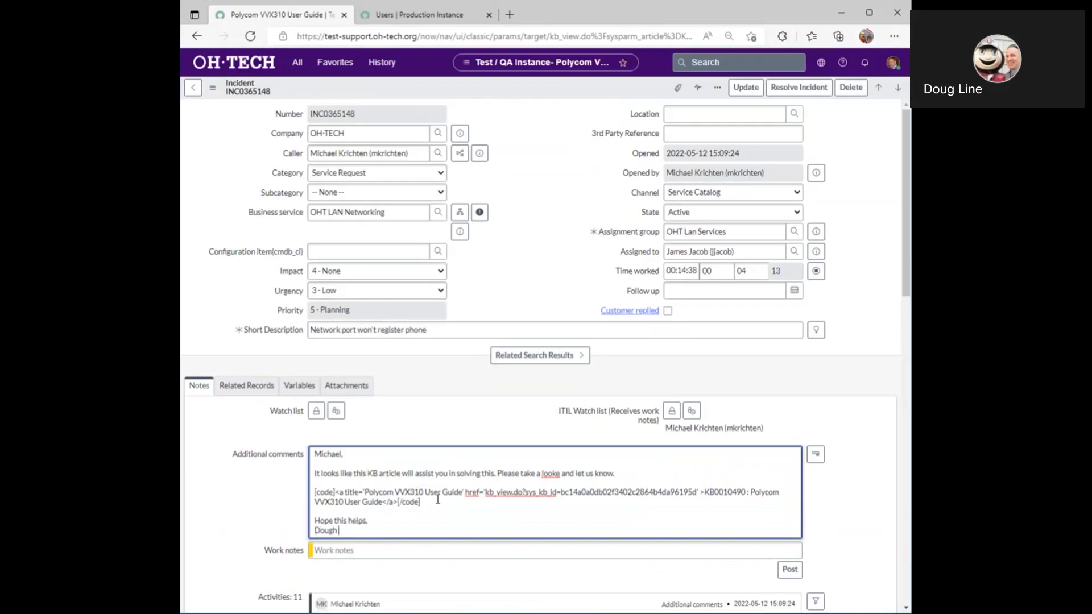
pyautogui.press('Left')
pyautogui.press('Left')
pyautogui.press('Left')
pyautogui.press('Left')
pyautogui.press('Left')
pyautogui.press('BackSpace')
# Step: Save the incident without leaving the form and review the posted comment and sent e-mails in its activity stream
pyautogui.rightClick(496, 90)
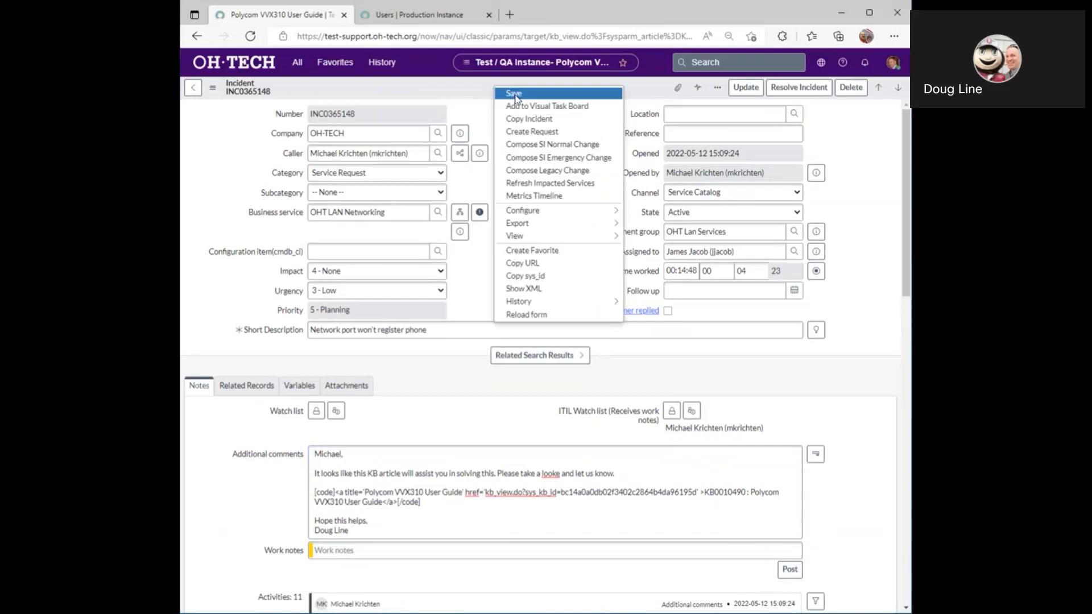
pyautogui.click(515, 95)
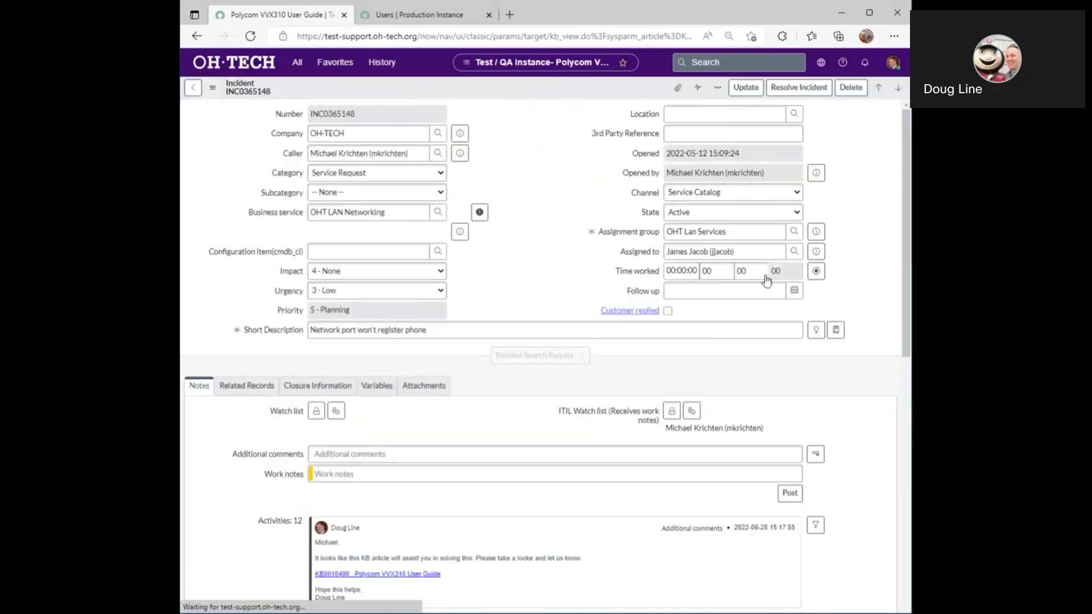
pyautogui.scroll(-4, 551, 539)
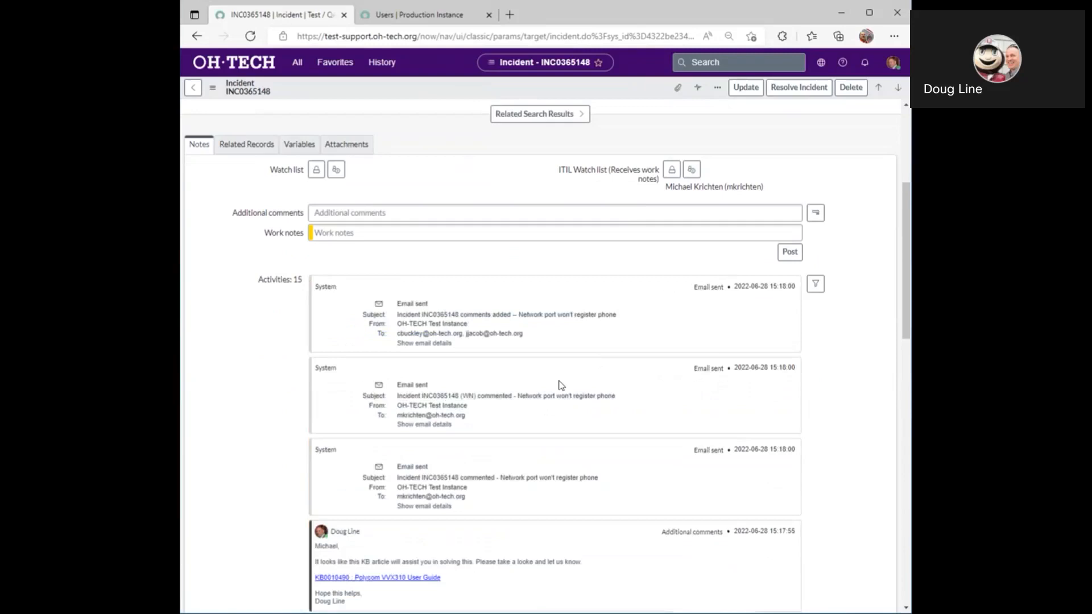
pyautogui.scroll(4, 556, 396)
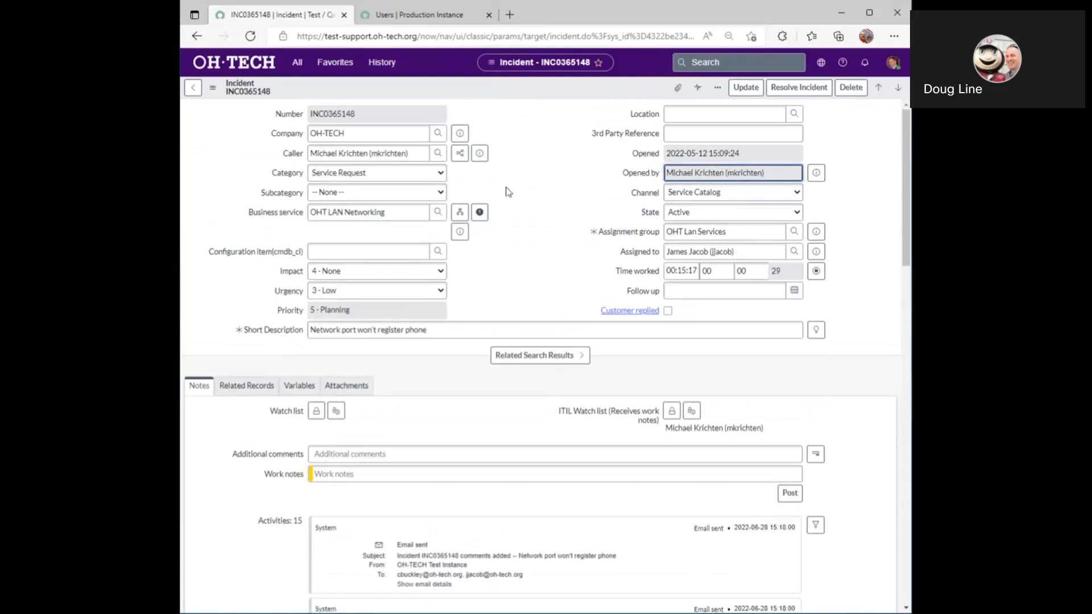
# Step: Clear the "incident" filter from the list of all applications and expand the Self-Service section
pyautogui.click(296, 64)
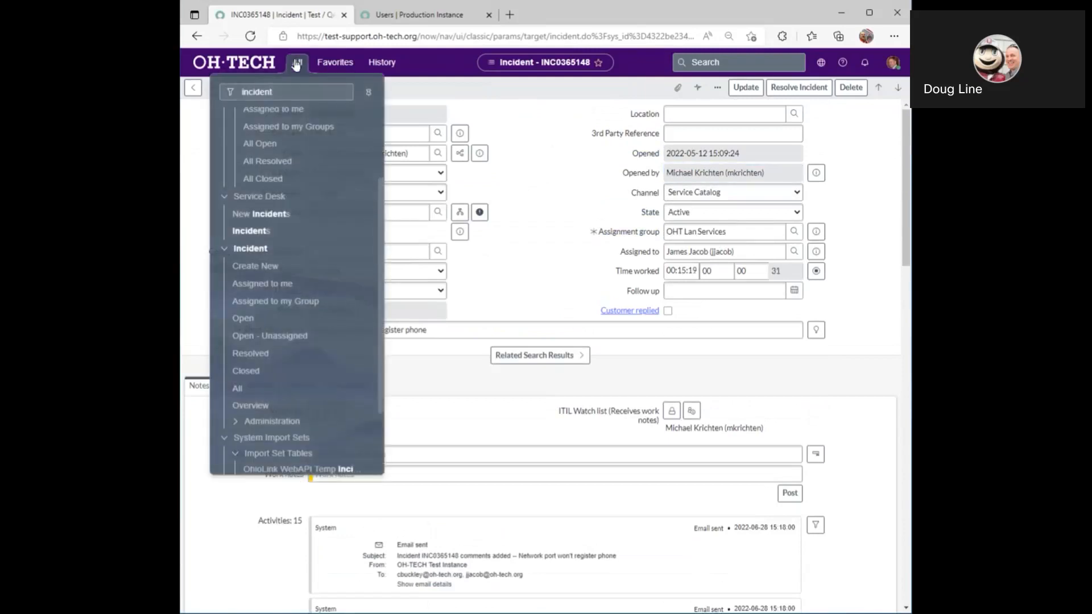
pyautogui.scroll(3, 296, 228)
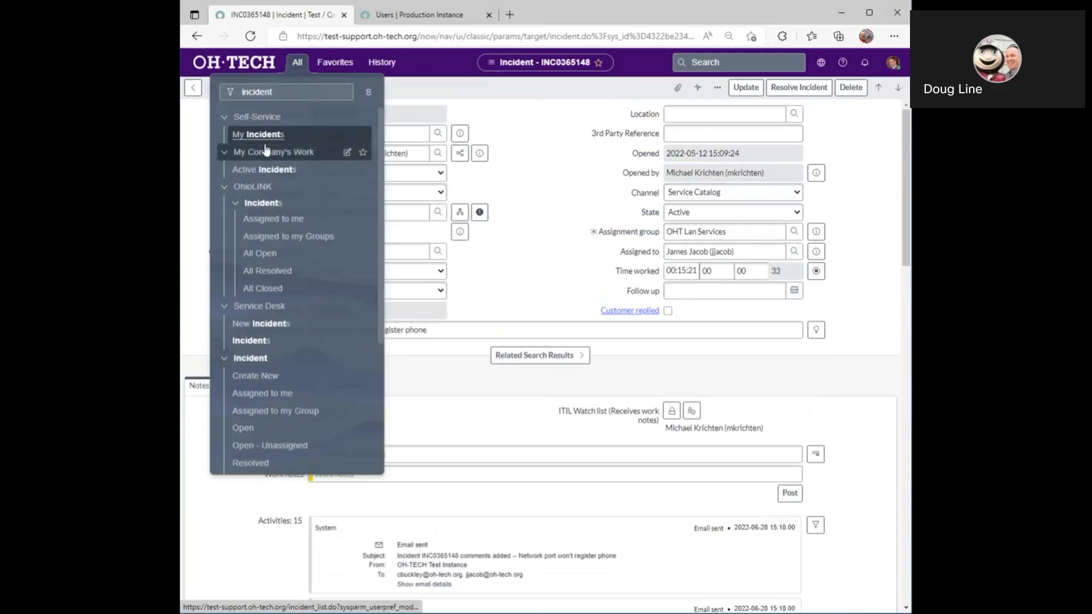
pyautogui.click(223, 118)
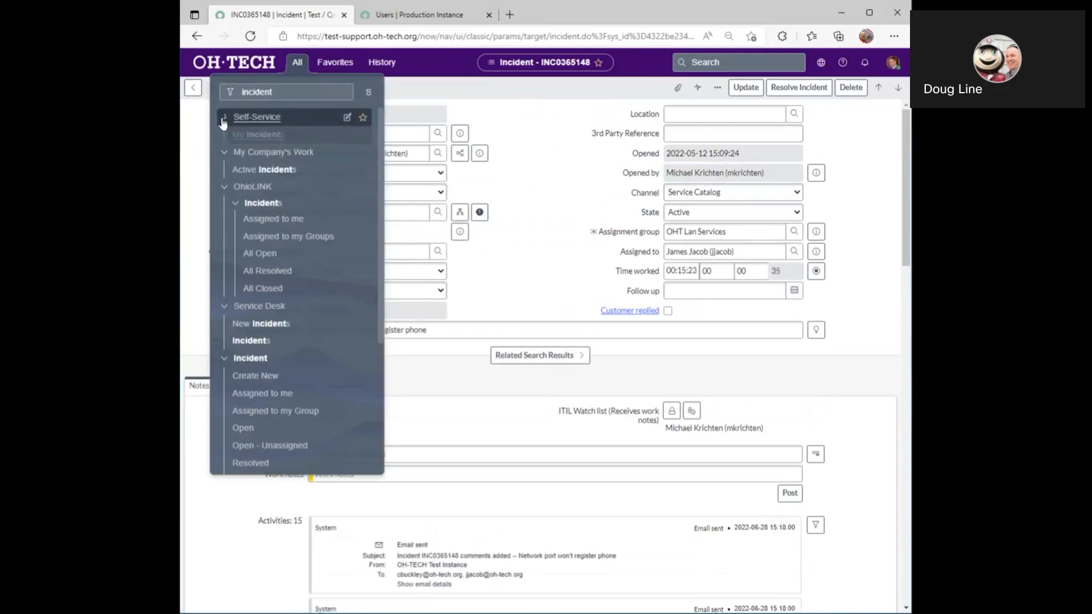
pyautogui.click(327, 90)
pyautogui.press('BackSpace')
pyautogui.press('BackSpace')
pyautogui.press('BackSpace')
pyautogui.press('BackSpace')
pyautogui.press('BackSpace')
pyautogui.press('BackSpace')
pyautogui.press('BackSpace')
pyautogui.press('BackSpace')
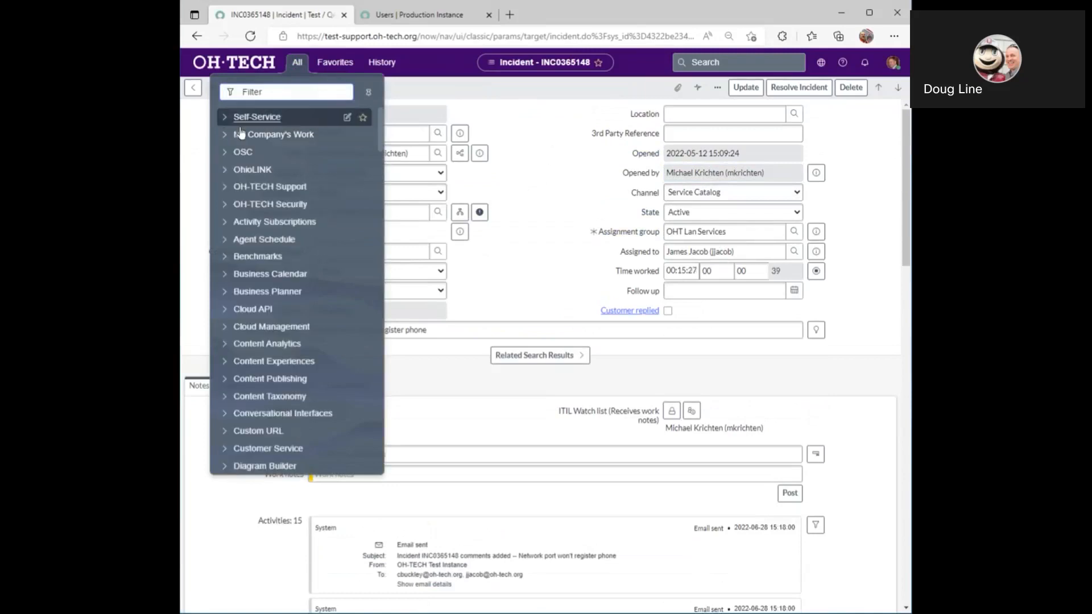
pyautogui.click(224, 119)
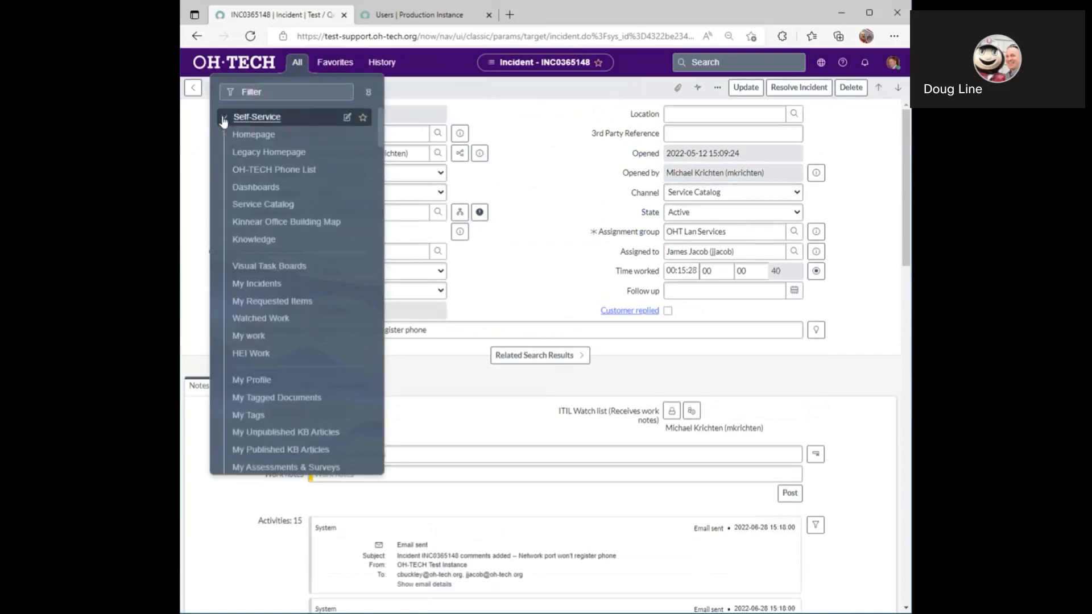
# Step: Start a new service request from the Service Catalog with the short description "I'd like to have the VPN software installed on my IT Asset"
pyautogui.click(253, 204)
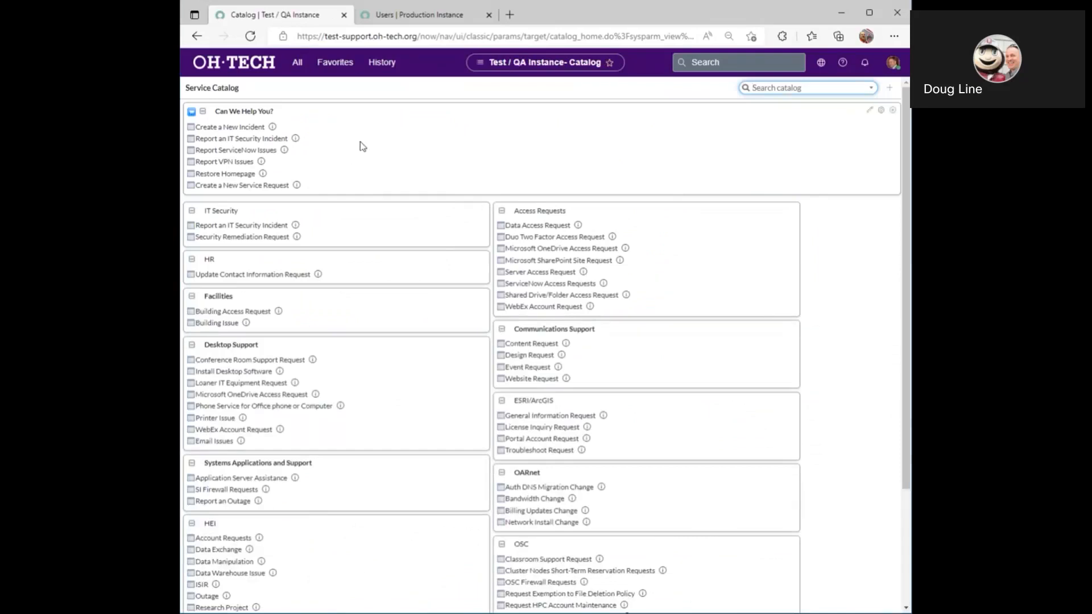
pyautogui.click(273, 190)
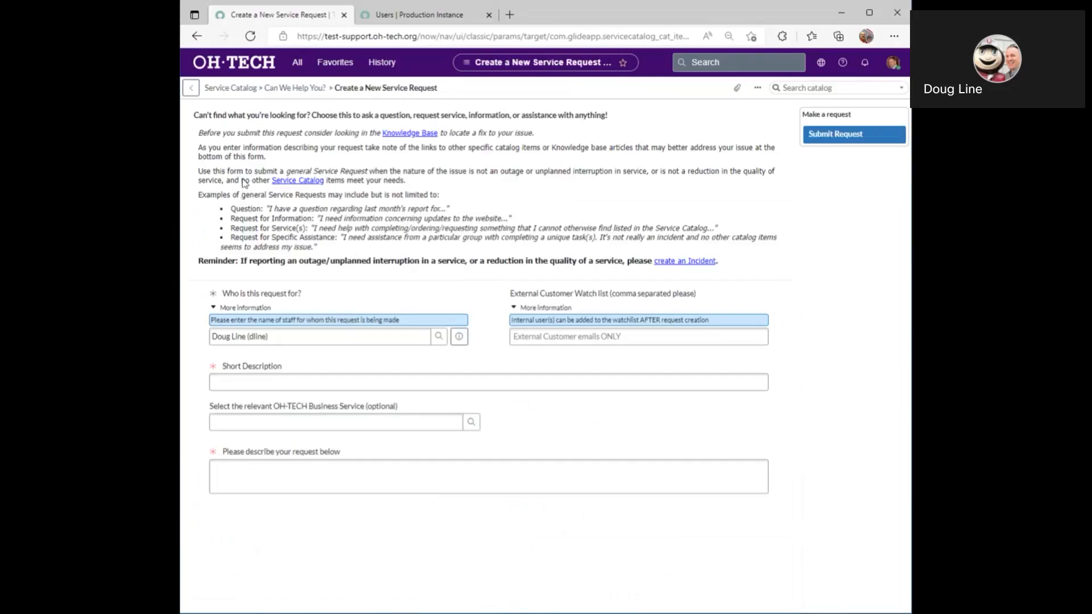
pyautogui.click(295, 382)
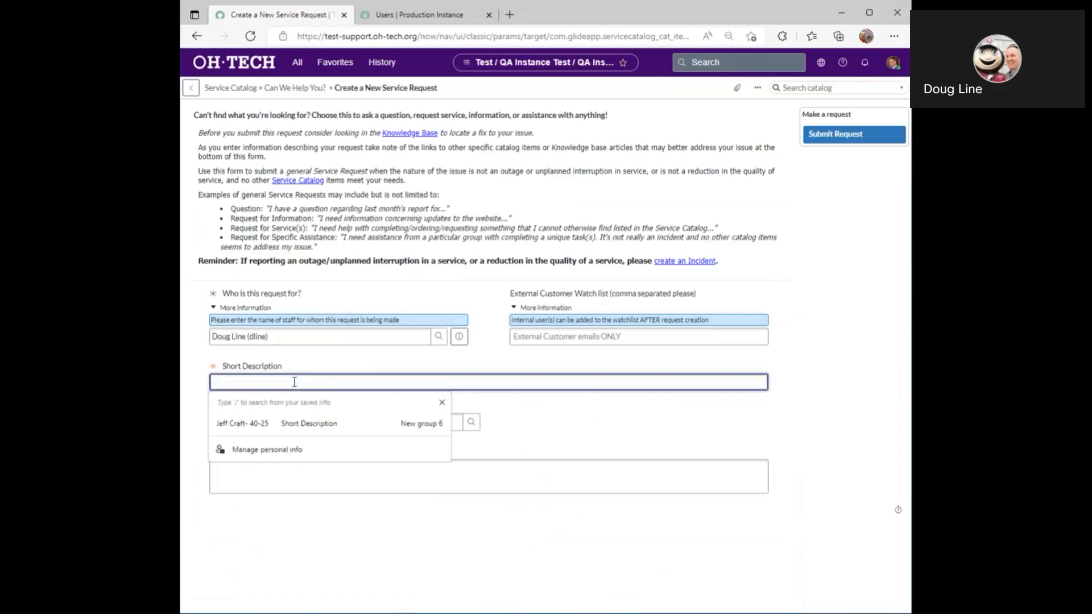
pyautogui.write("I'm")
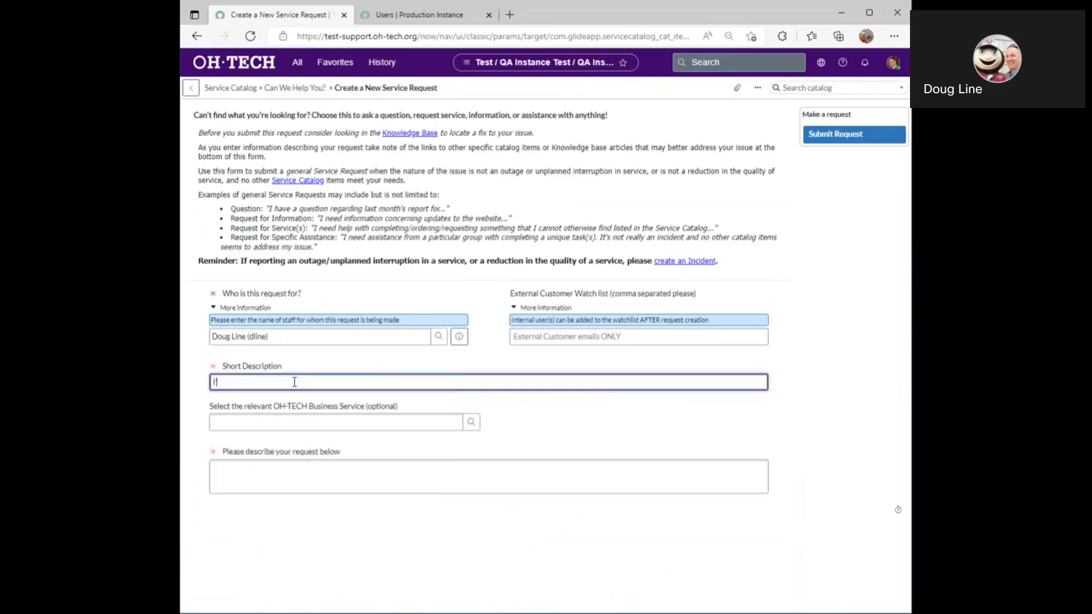
pyautogui.press('BackSpace')
pyautogui.press('BackSpace')
pyautogui.press('BackSpace')
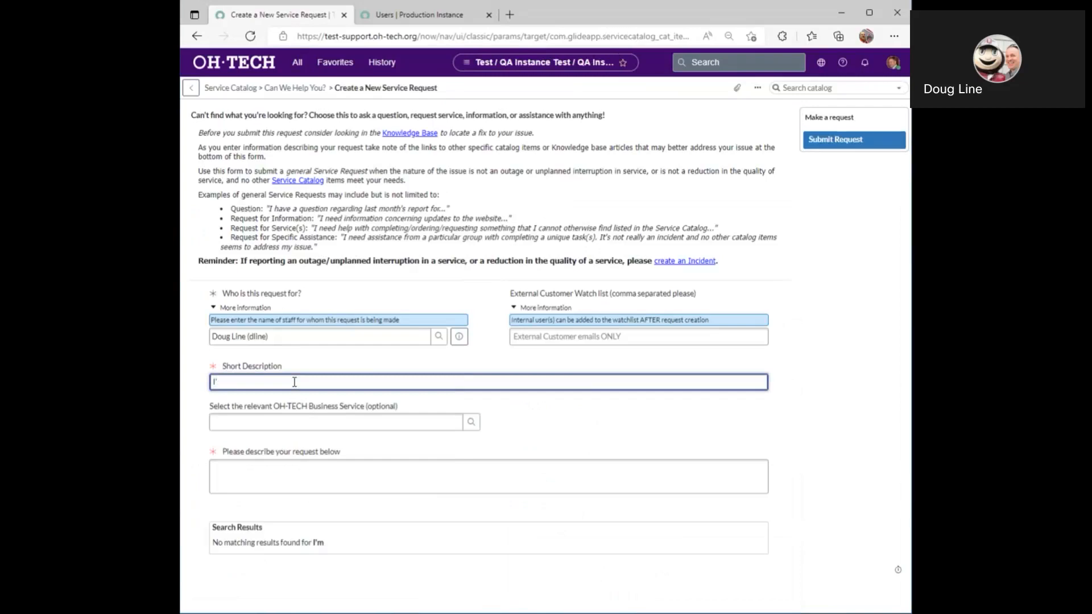
pyautogui.write("I'd")
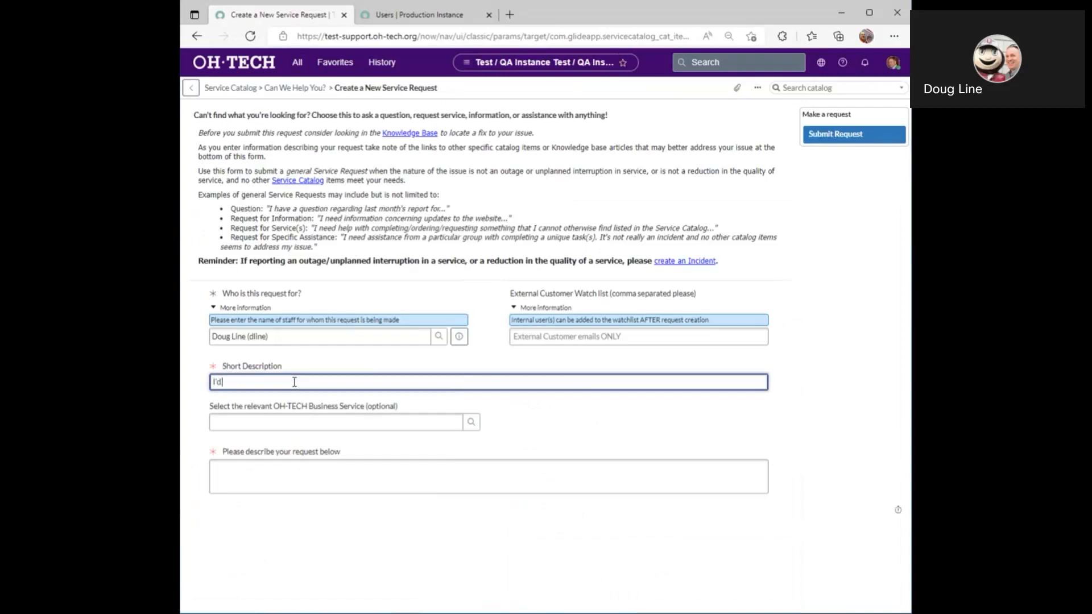
pyautogui.write(' like to have teh')
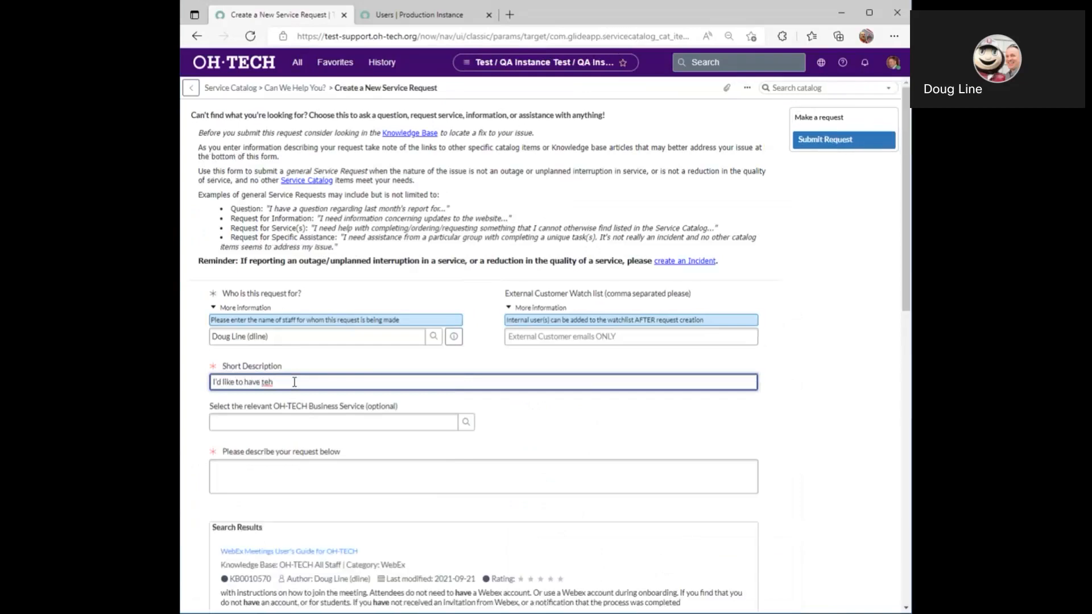
pyautogui.write(' VPN software')
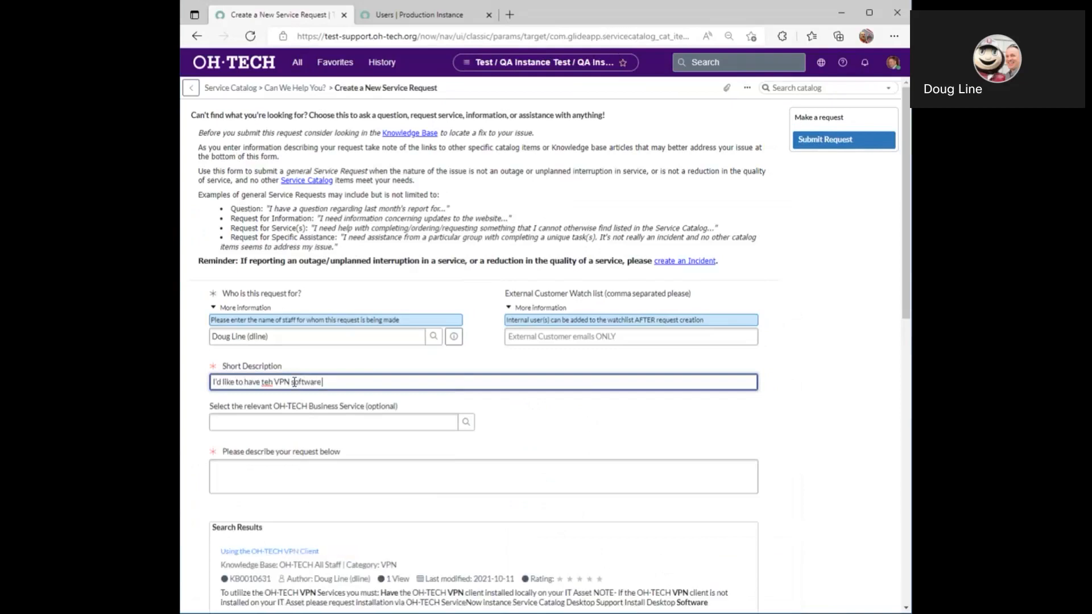
pyautogui.write(' installed on my IT Asset')
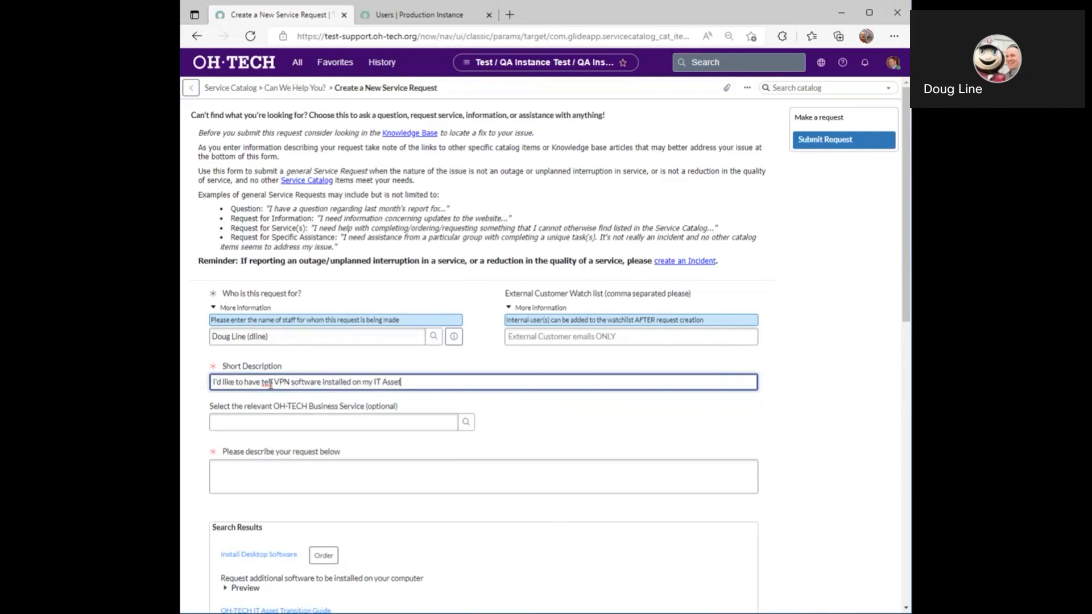
pyautogui.rightClick(270, 384)
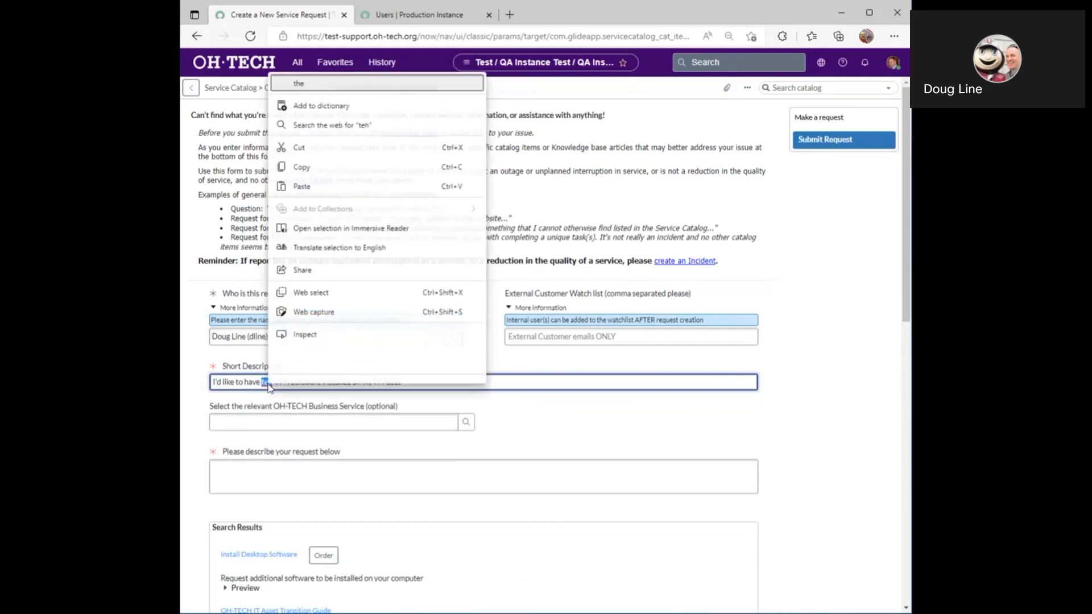
pyautogui.click(298, 84)
# Step: Look through the suggested results below the request form and open the article "Using the OH-TECH VPN Client"
pyautogui.scroll(-3, 446, 463)
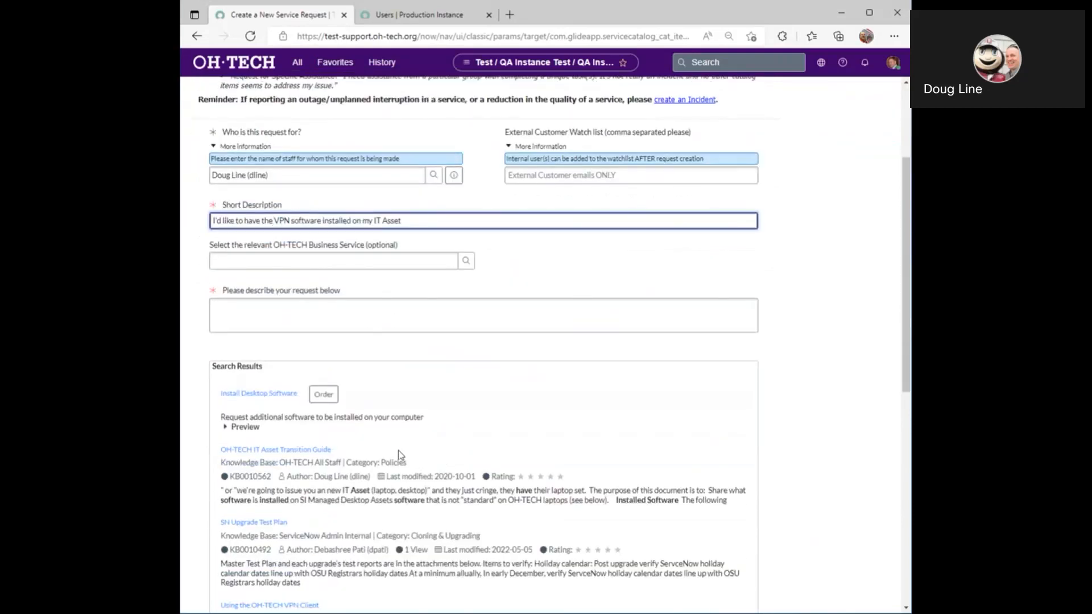
pyautogui.scroll(-3, 401, 455)
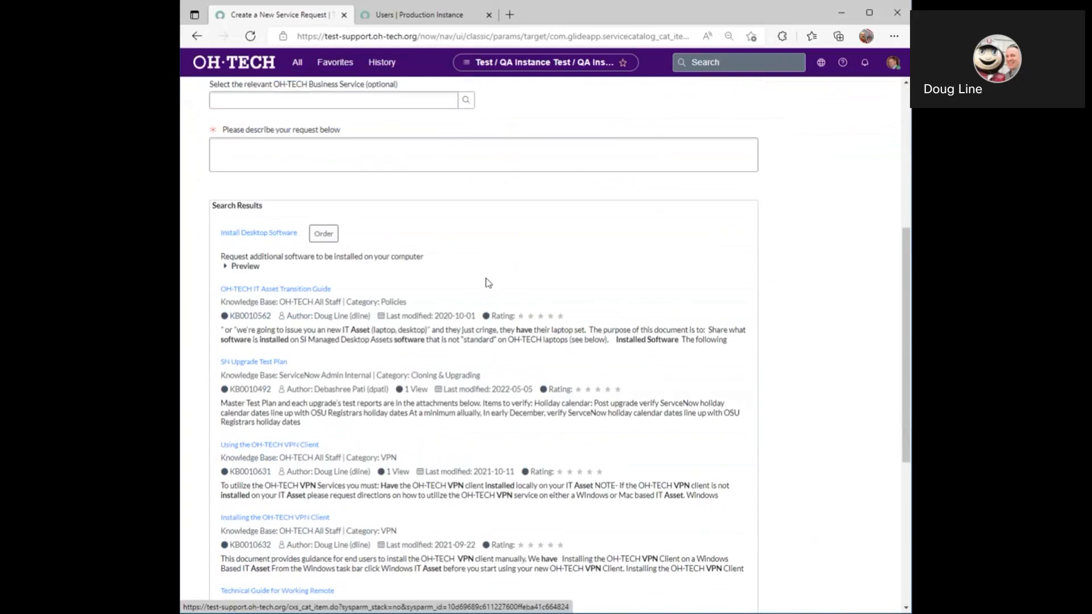
pyautogui.scroll(-2, 499, 320)
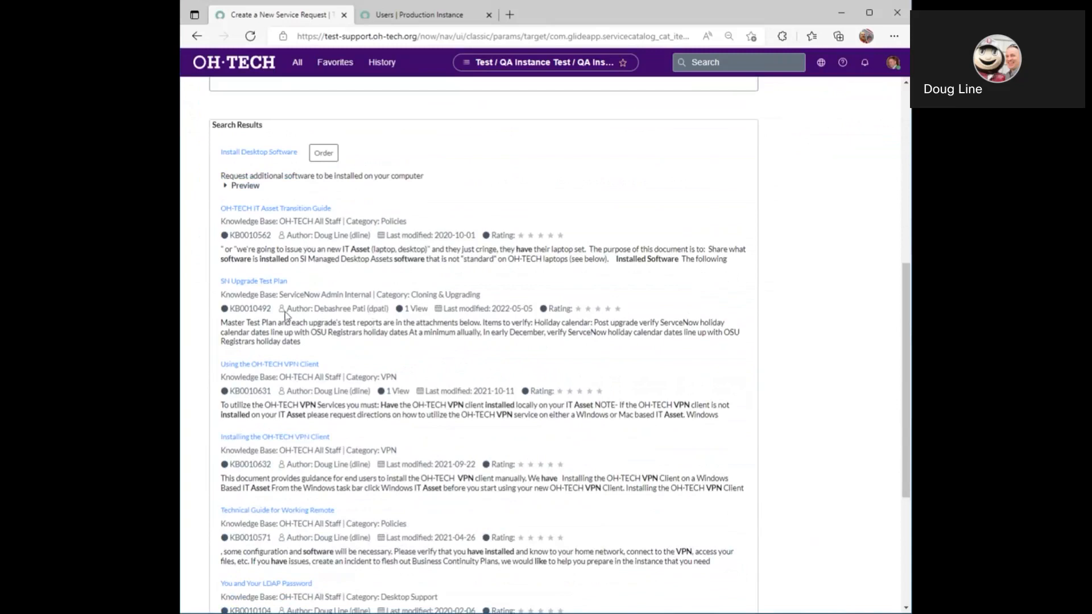
pyautogui.click(275, 364)
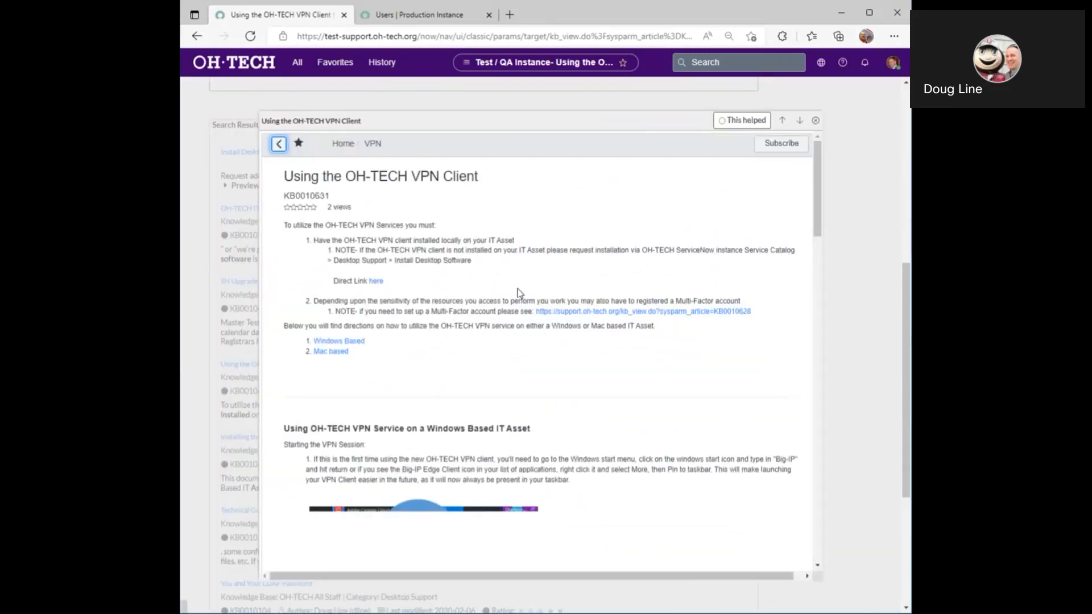
# Step: Read through the VPN client article, mark it as having helped, and close it
pyautogui.scroll(-3, 662, 419)
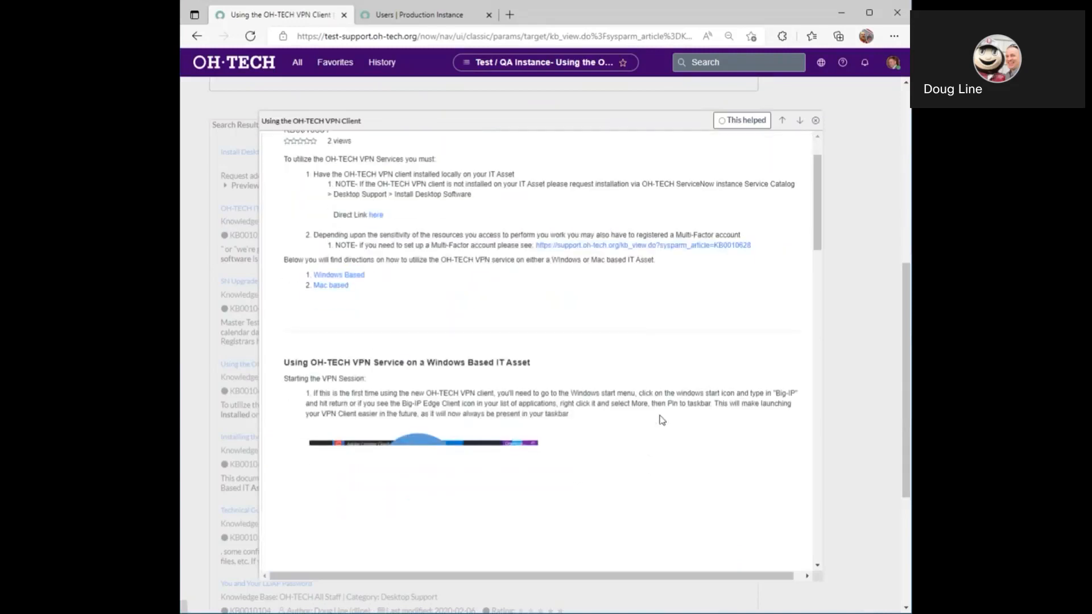
pyautogui.scroll(-10, 662, 419)
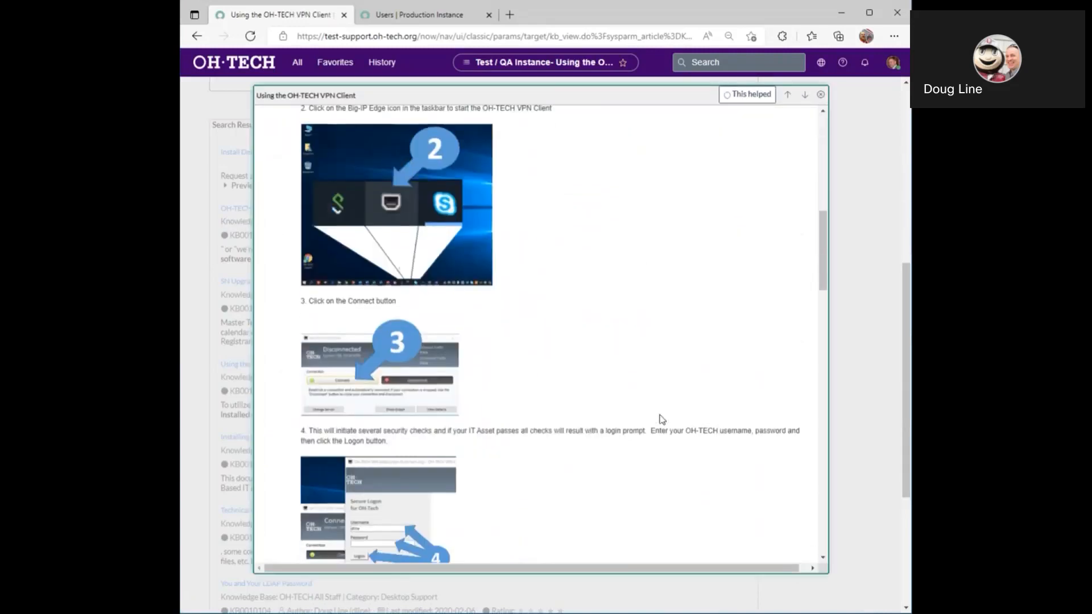
pyautogui.scroll(8, 662, 420)
pyautogui.scroll(5, 662, 419)
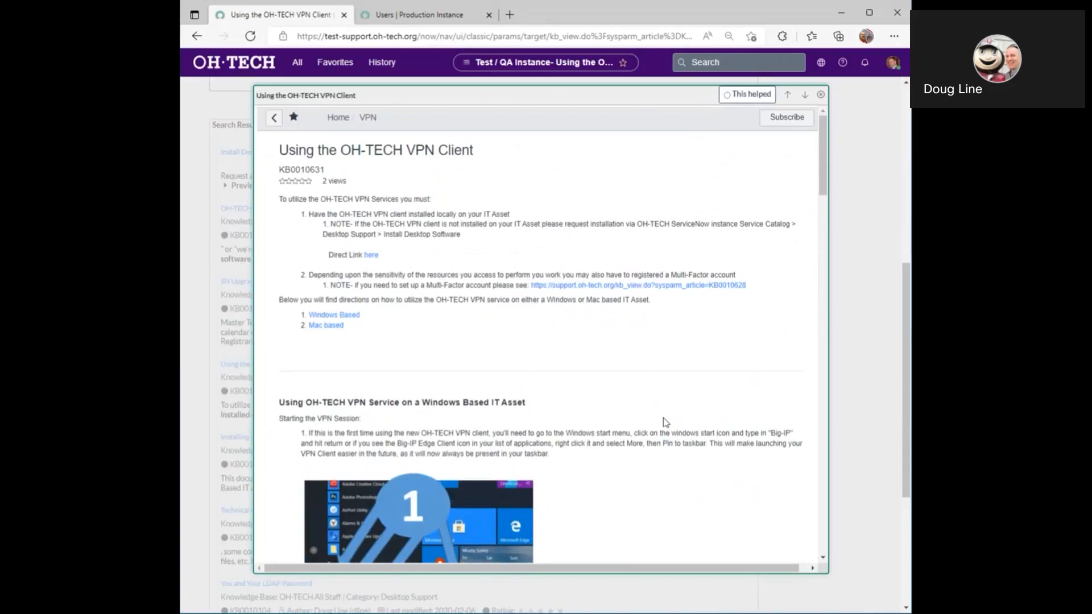
pyautogui.scroll(-6, 666, 424)
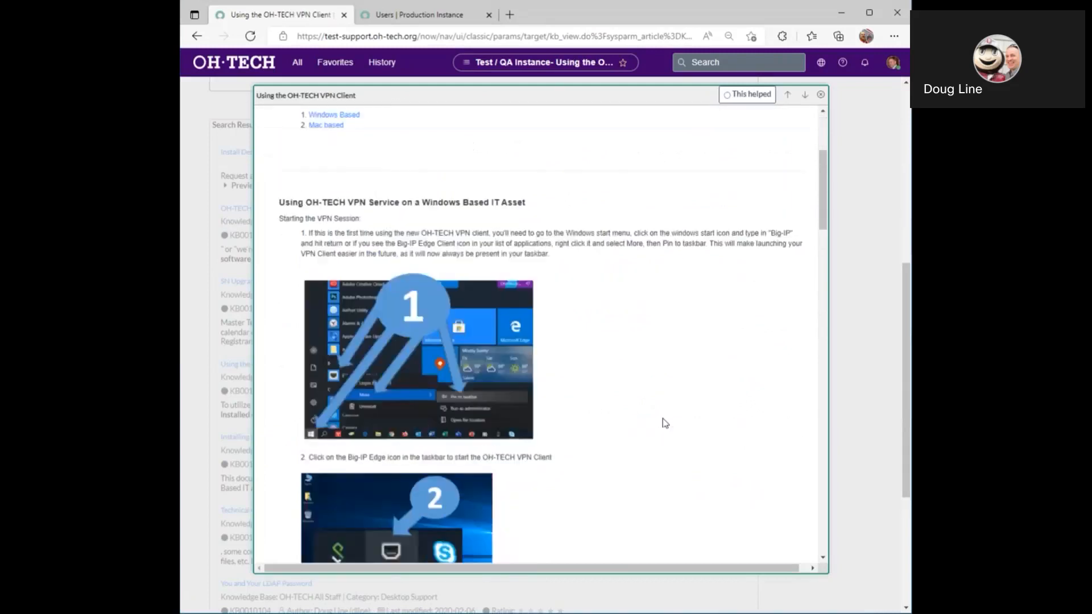
pyautogui.scroll(6, 665, 424)
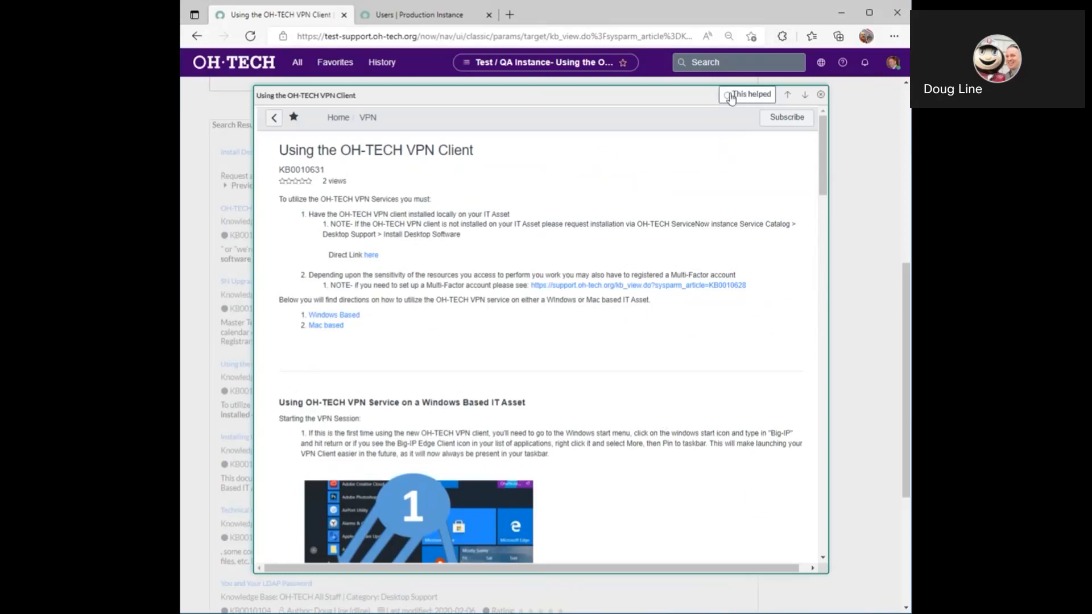
pyautogui.click(729, 98)
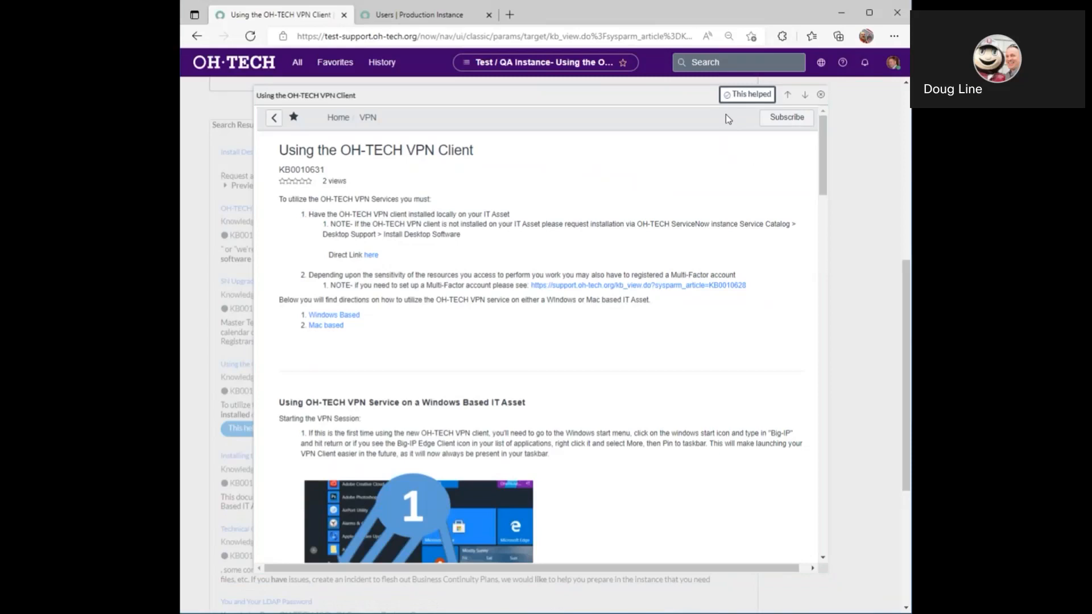
pyautogui.click(821, 94)
# Step: Order the suggested Install Desktop Software item, leaving the general service request unsaved
pyautogui.scroll(6, 617, 263)
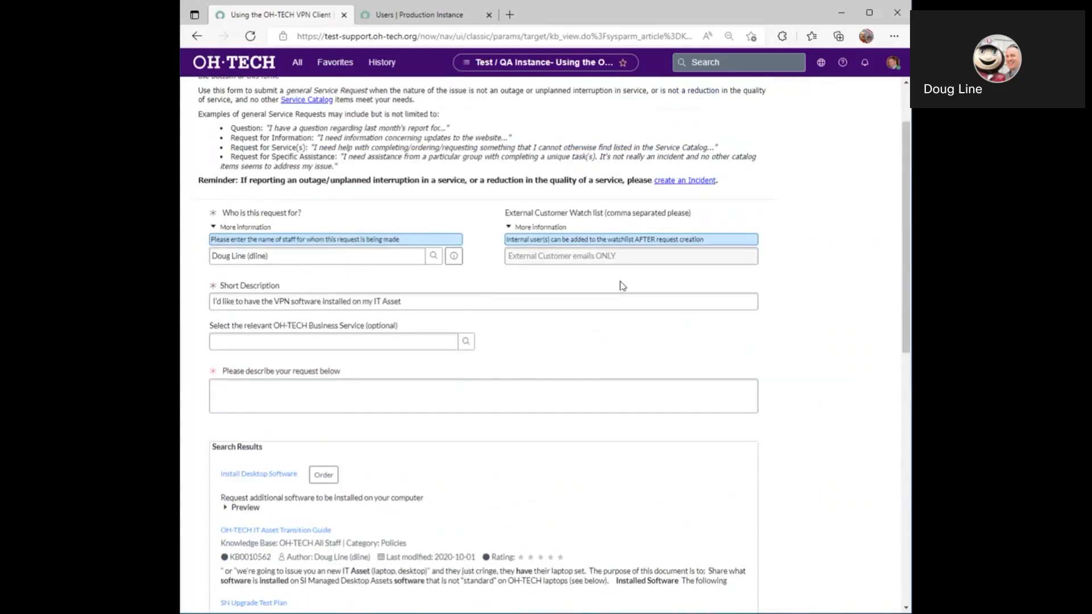
pyautogui.click(323, 482)
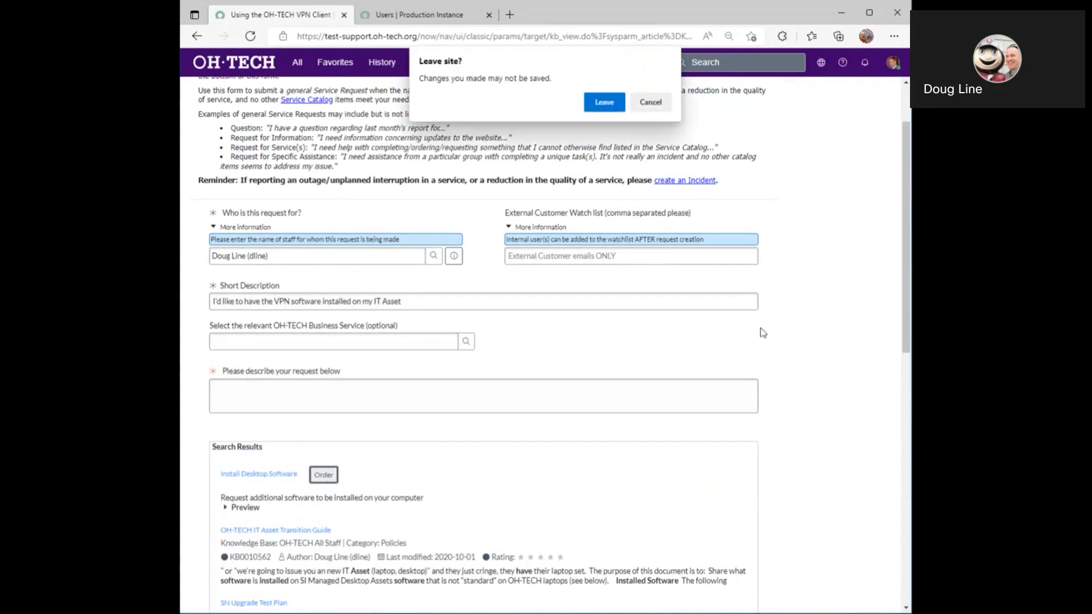
pyautogui.click(601, 110)
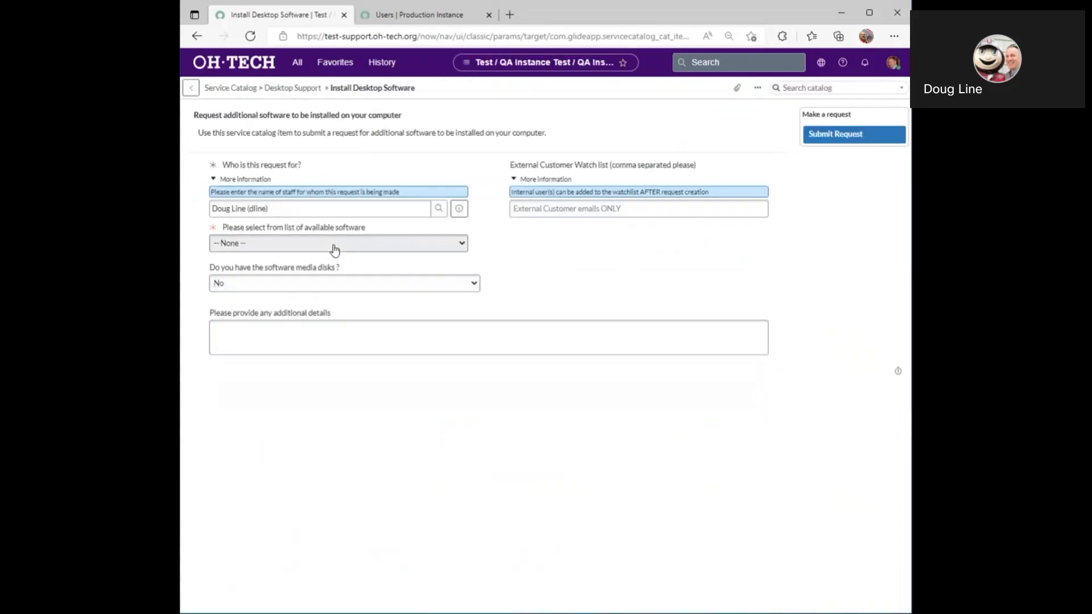
# Step: Choose OH-TECH VPN Client as the software, add the details "I need this installed please." and submit the request
pyautogui.click(335, 246)
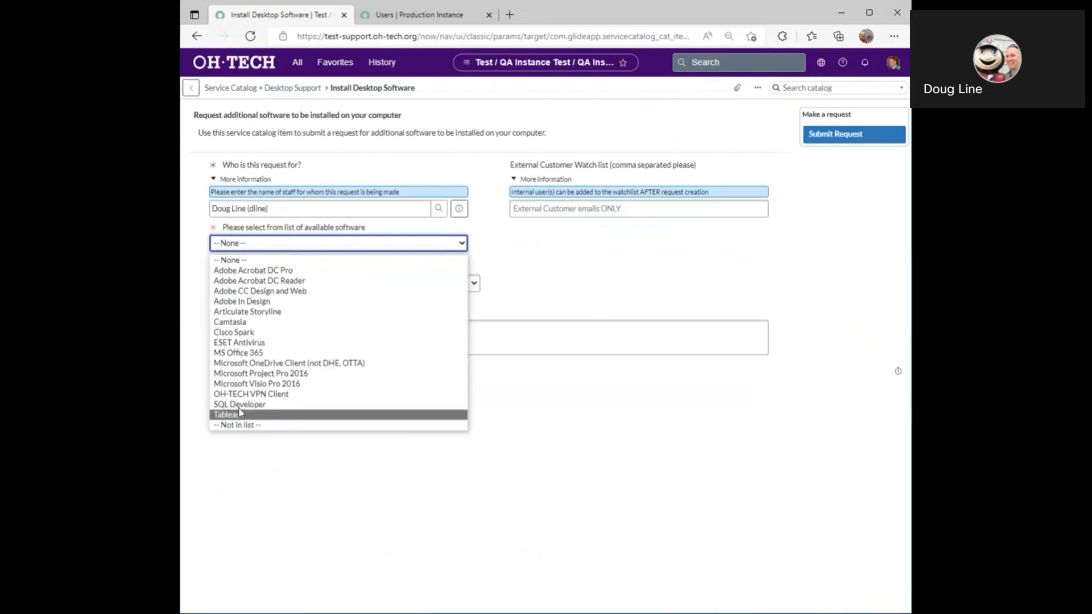
pyautogui.click(245, 395)
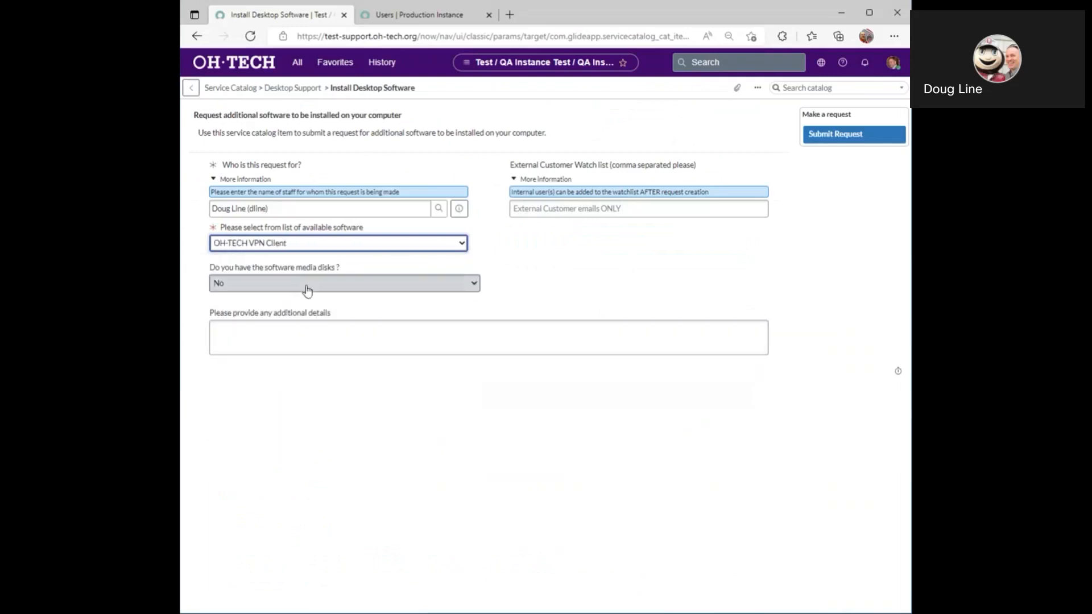
pyautogui.click(304, 334)
pyautogui.write('I')
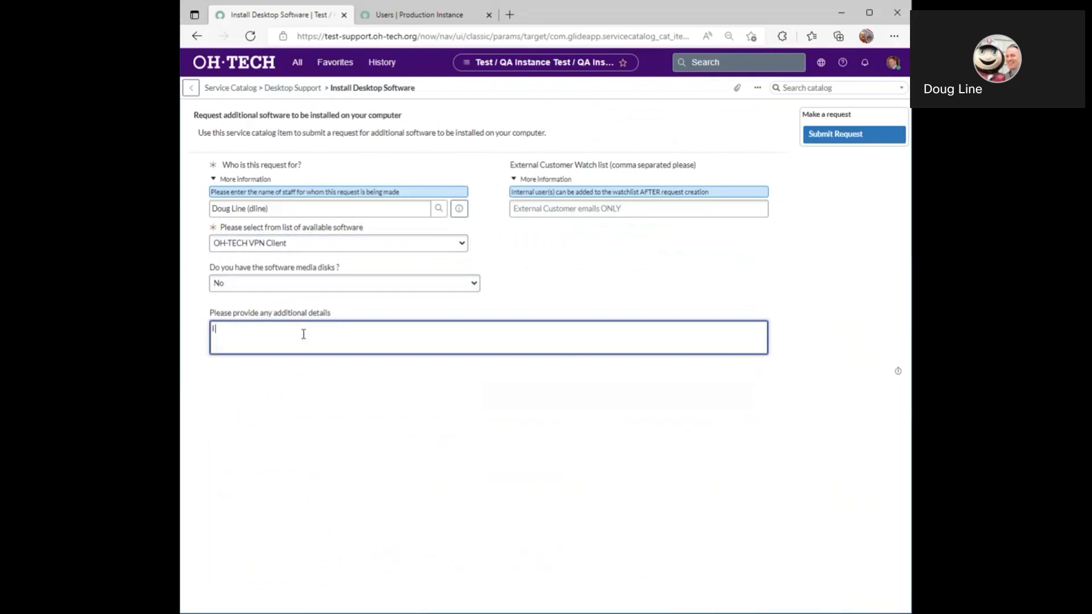
pyautogui.write(' need this installed please.')
pyautogui.click(832, 137)
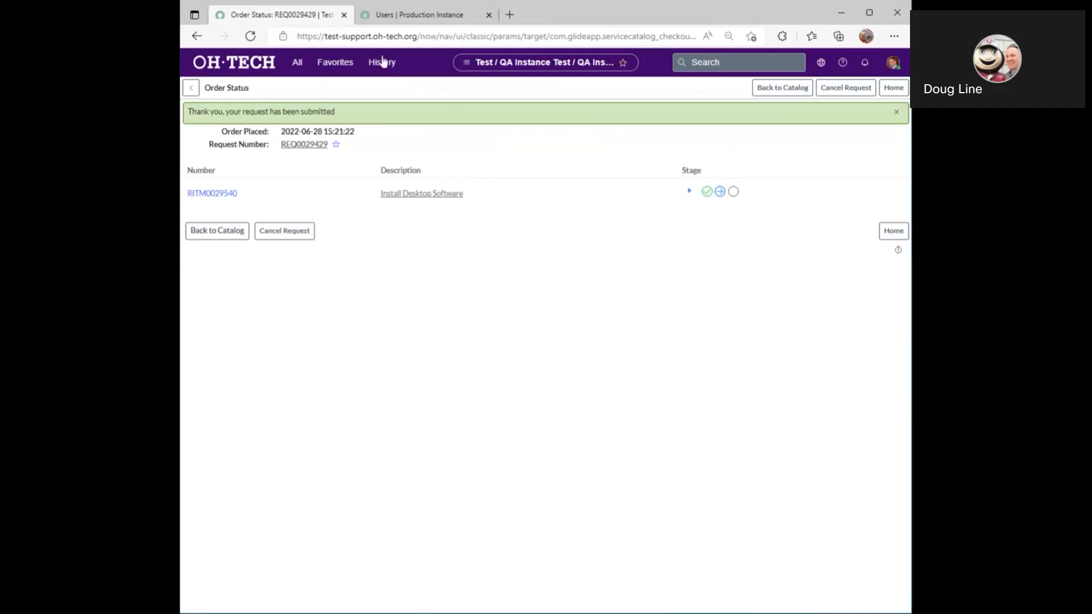
# Step: Go to the My ITIL Homepage dashboard and open catalog task TASK0043801 from the My Work list
pyautogui.click(299, 63)
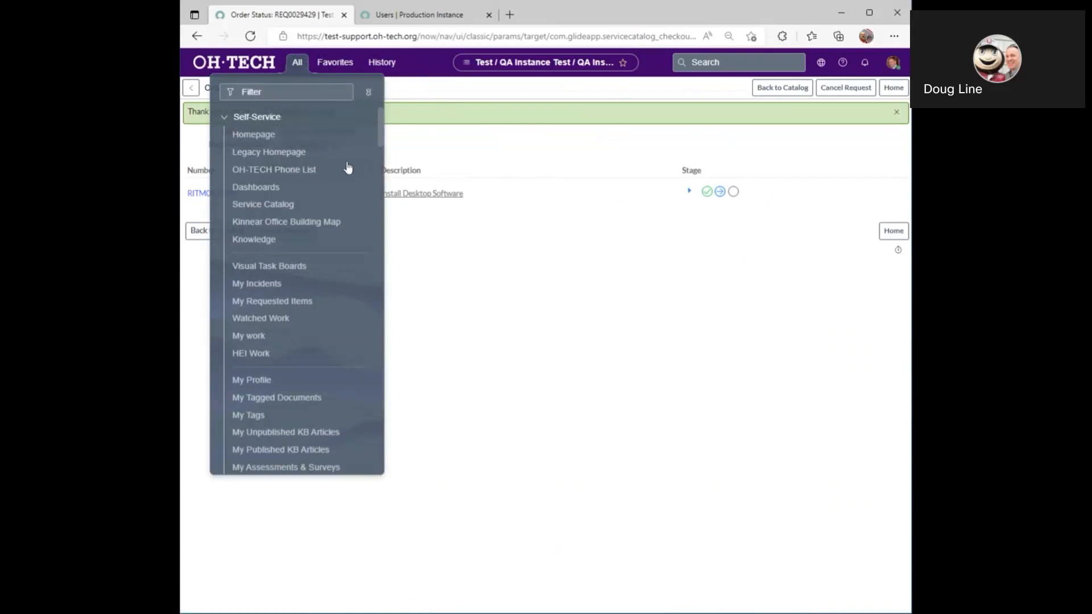
pyautogui.click(313, 156)
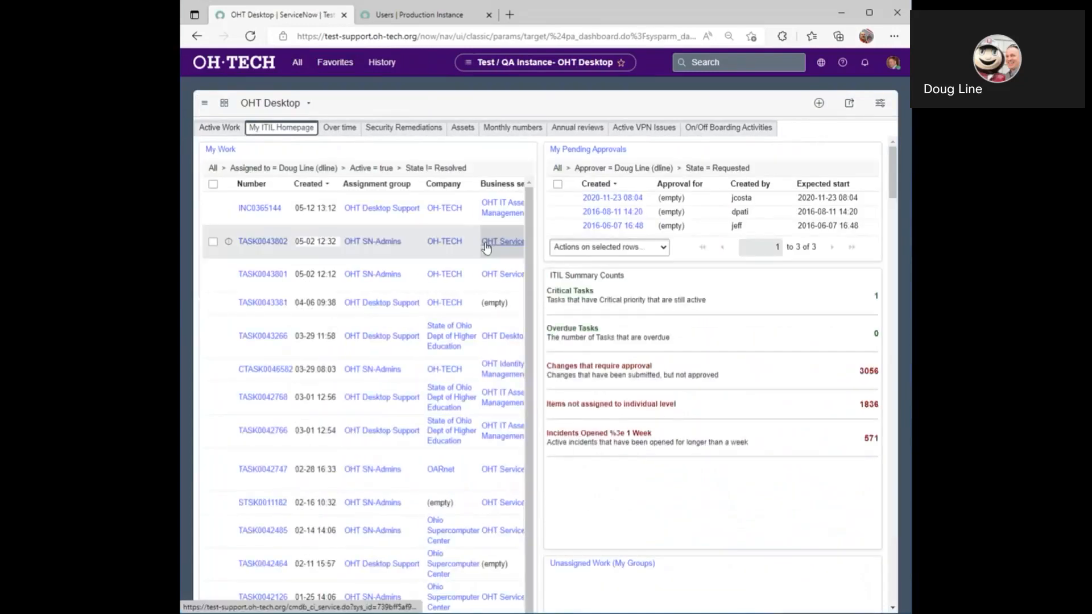
pyautogui.click(260, 276)
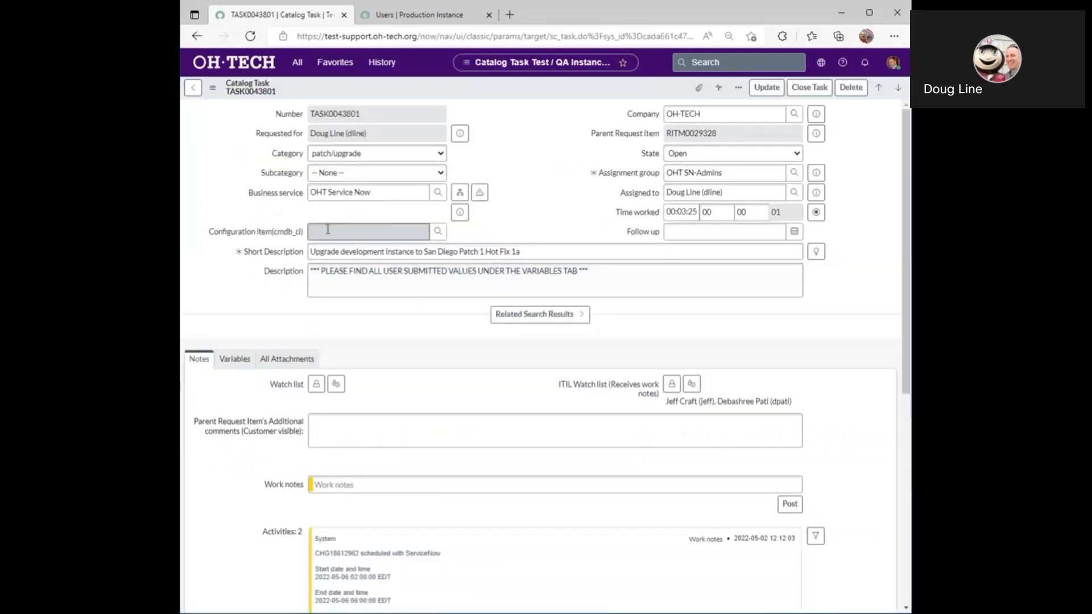
# Step: Attach the "ServiceNow Release Notes Summaries" article from the task's related search results and collapse the results
pyautogui.click(554, 322)
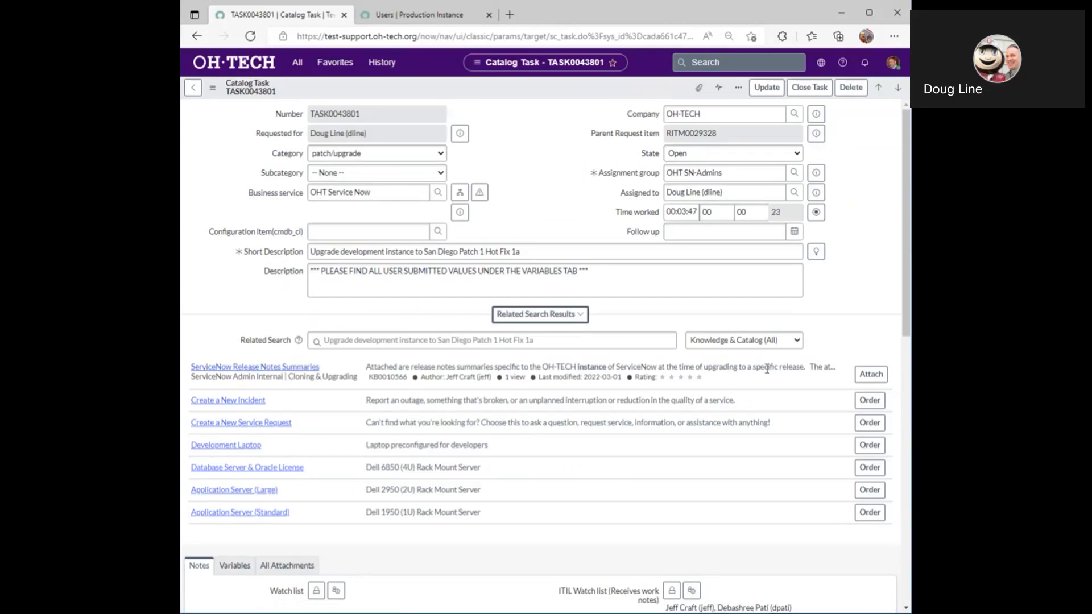
pyautogui.click(866, 379)
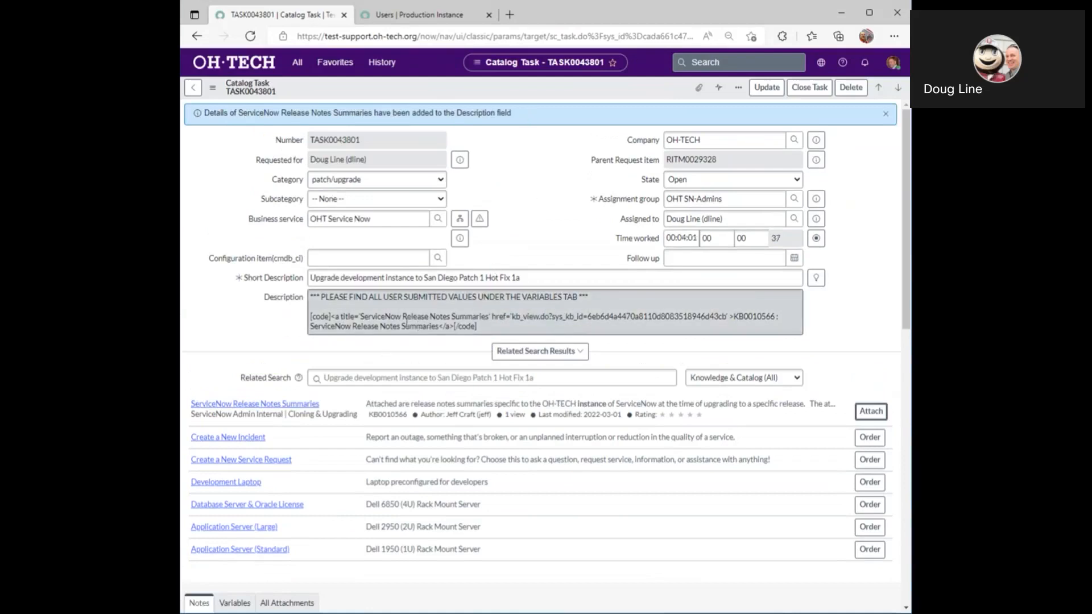
pyautogui.click(541, 353)
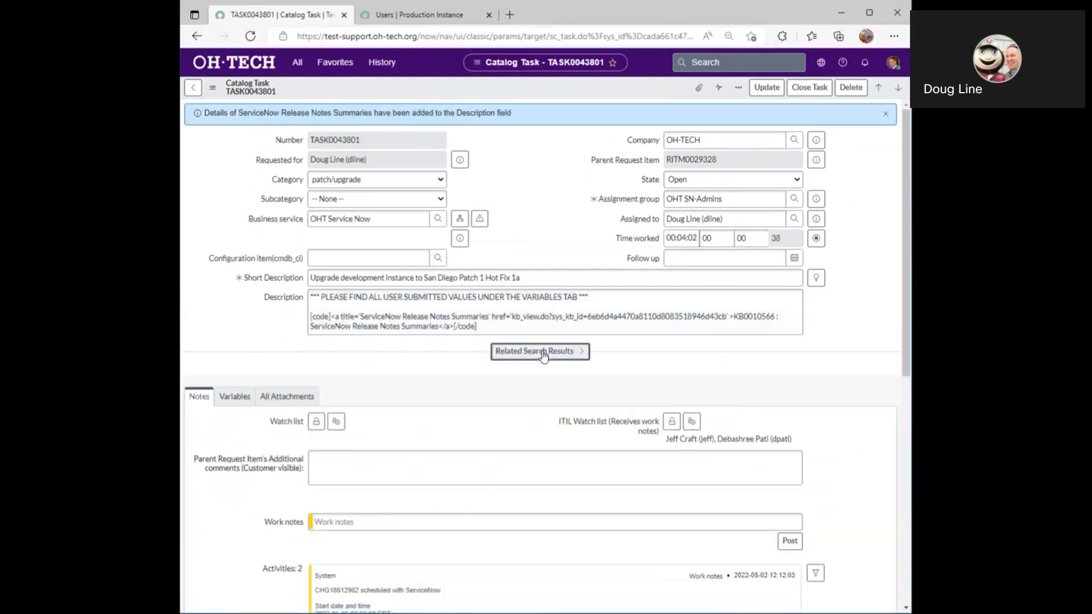
# Step: Cut the release notes article's link code out of the task's Description field
pyautogui.click(487, 327)
pyautogui.moveTo(486, 327); pyautogui.dragTo(283, 313)
pyautogui.hotkey('ctrl', 'c')
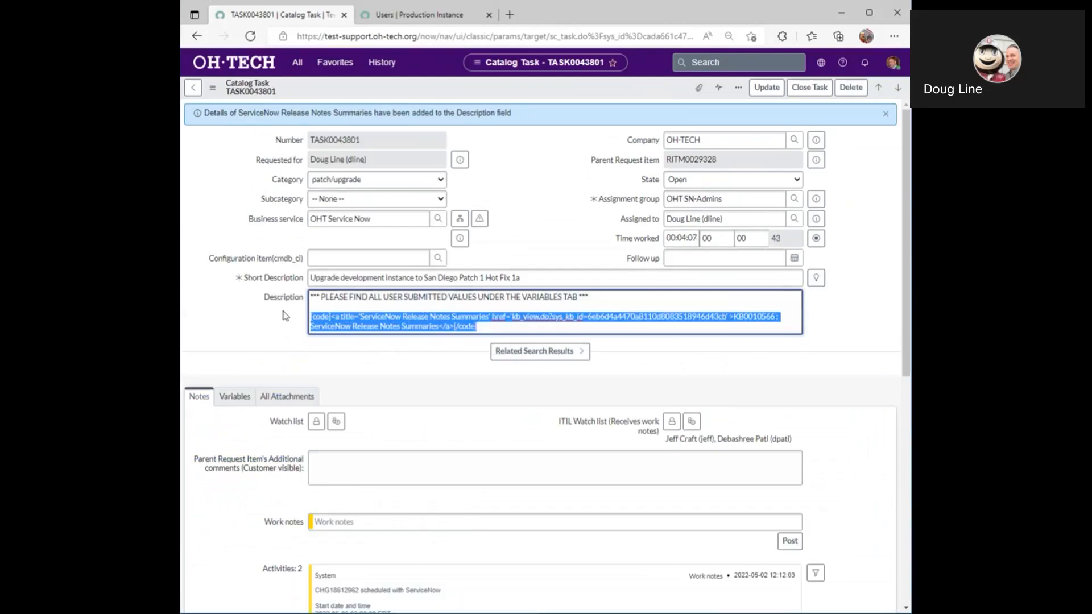
pyautogui.press('BackSpace')
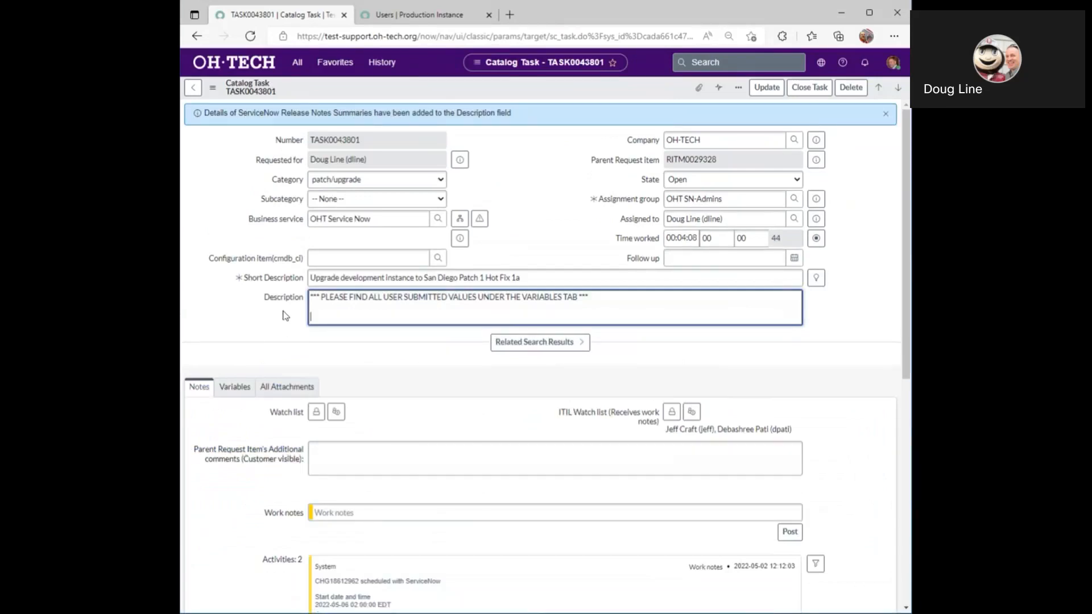
# Step: In the customer-visible additional comments, greet the customer by first name, write "Her is an article that should help-" and paste the cut article link code
pyautogui.click(360, 457)
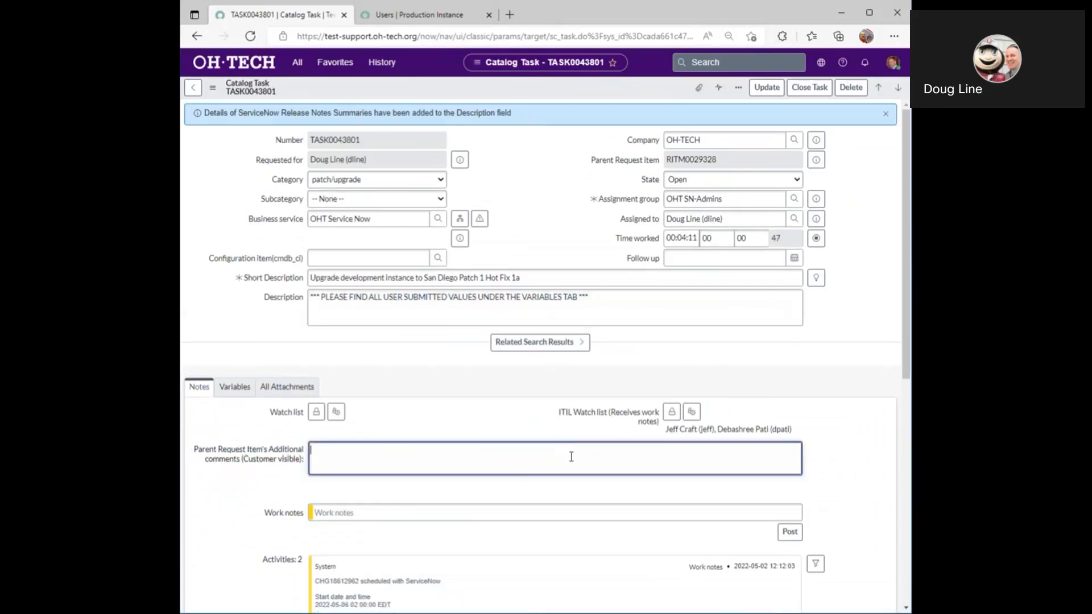
pyautogui.write('Doug,')
pyautogui.press('Return')
pyautogui.press('Return')
pyautogui.write('Her')
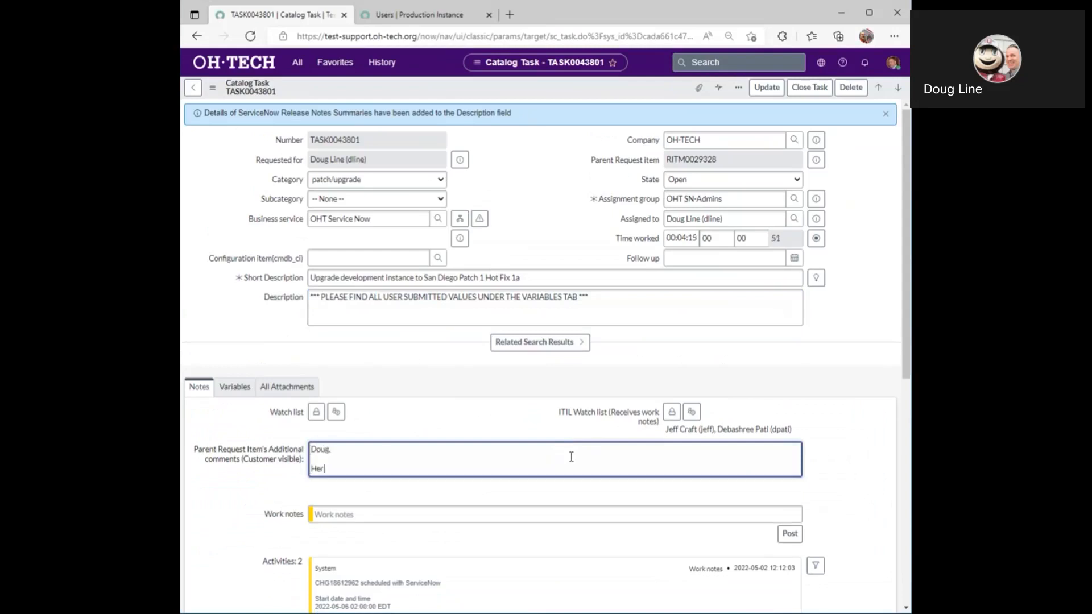
pyautogui.write(' is an article that should help-')
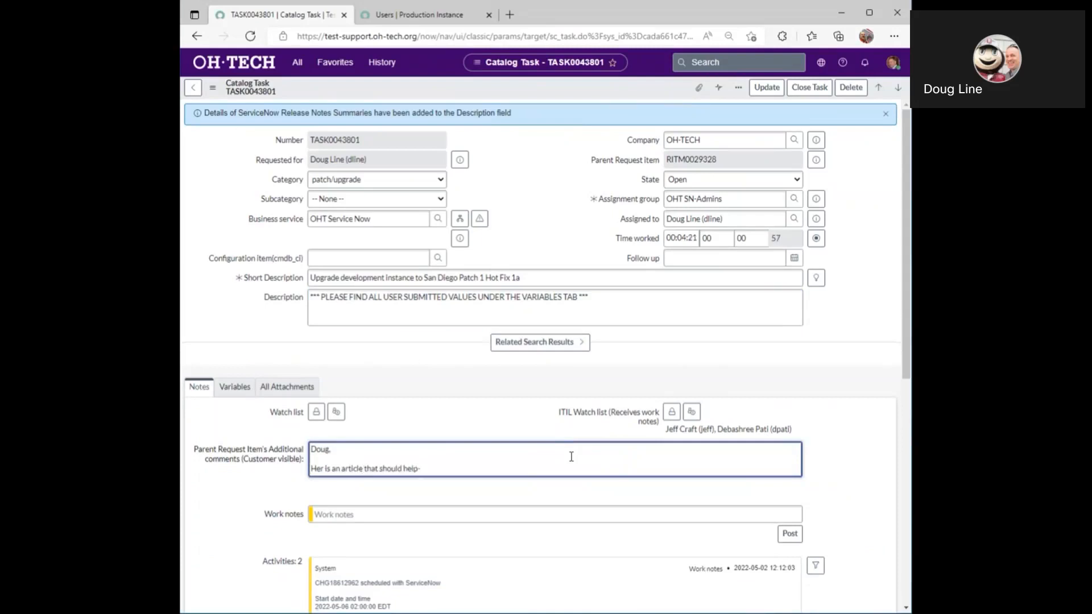
pyautogui.press('Return')
pyautogui.hotkey('ctrl', 'v')
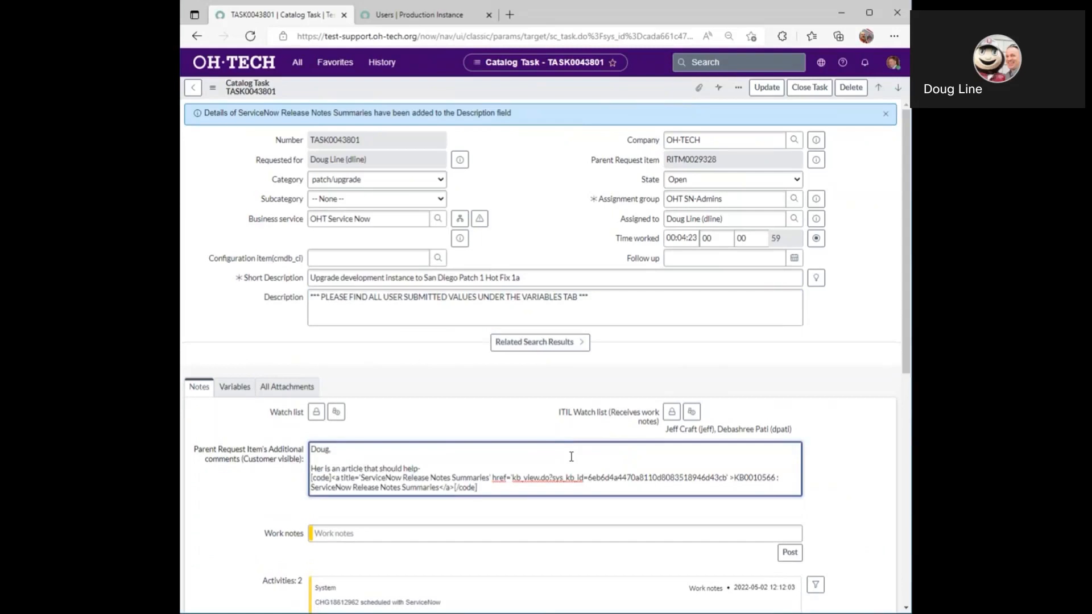
# Step: End the customer comment with "Hope this helps," after a blank line and sign it with the sender's full name
pyautogui.press('Return')
pyautogui.press('Return')
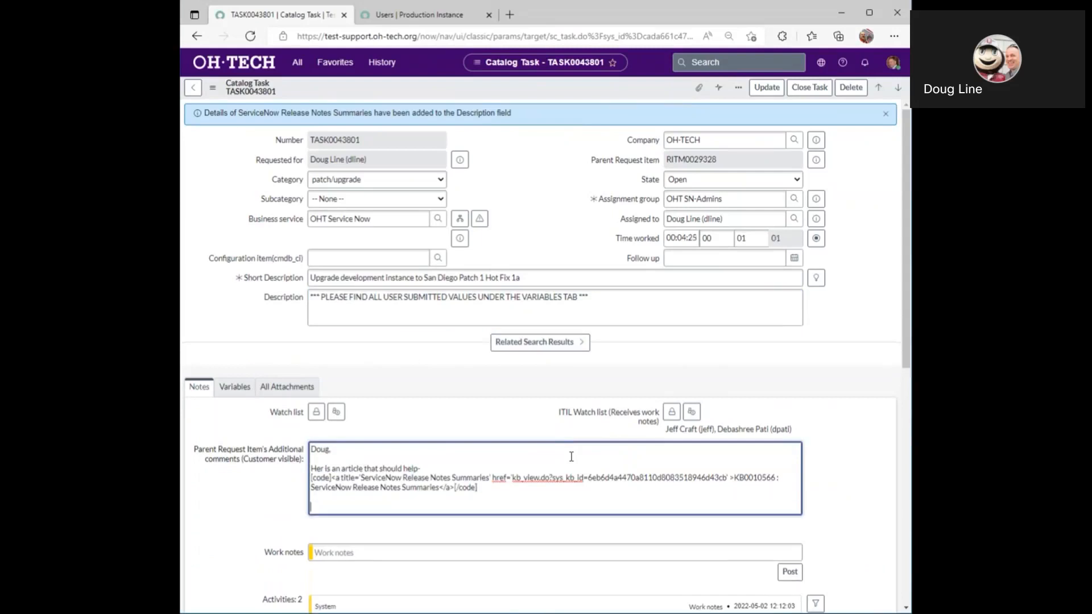
pyautogui.write('Hope this helps,')
pyautogui.press('Return')
pyautogui.write('Doug Line')
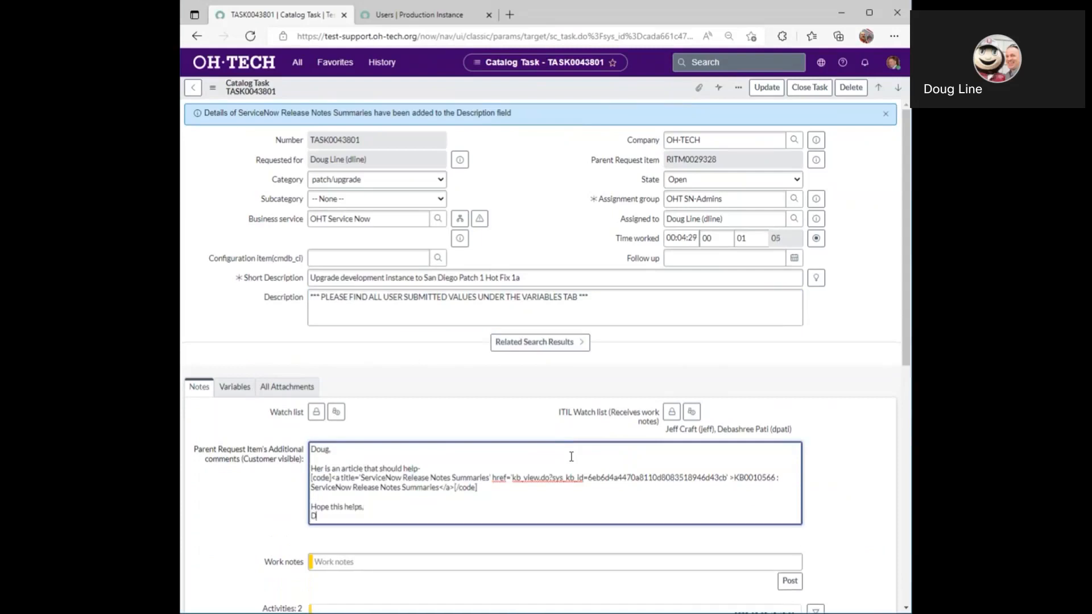
pyautogui.press('BackSpace')
pyautogui.press('BackSpace')
pyautogui.write('ne')
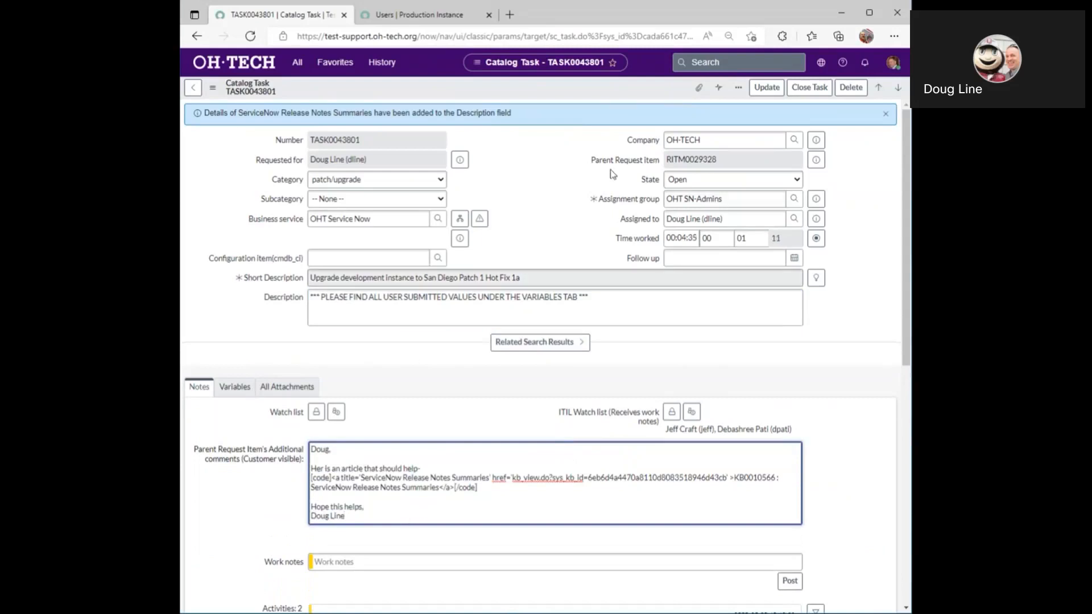
# Step: Save the catalog task to post the customer comment, and dismiss the time card notice
pyautogui.rightClick(578, 89)
pyautogui.click(608, 97)
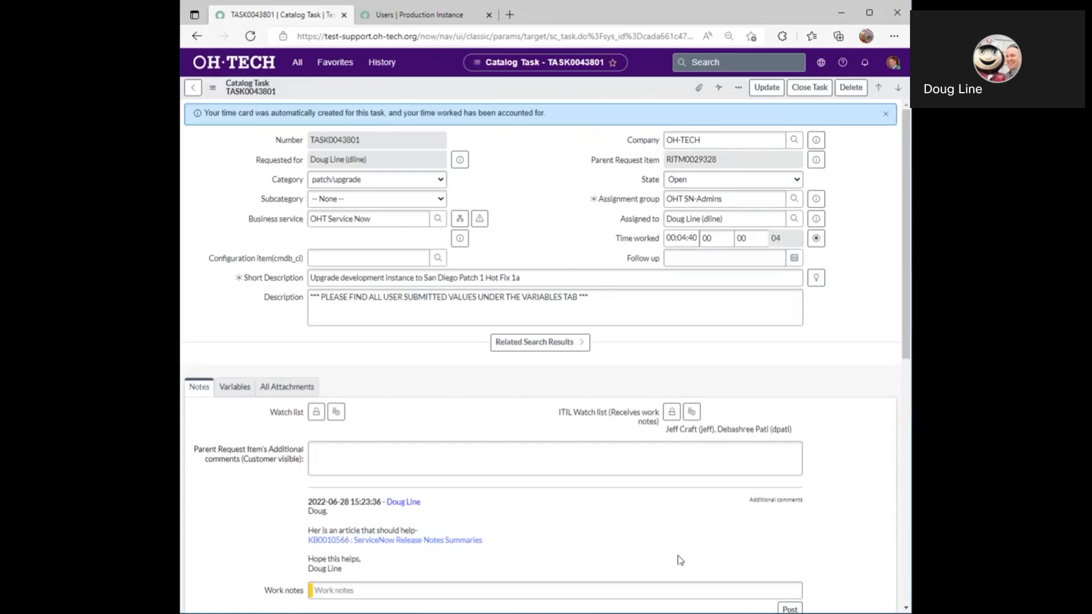
pyautogui.scroll(-4, 626, 529)
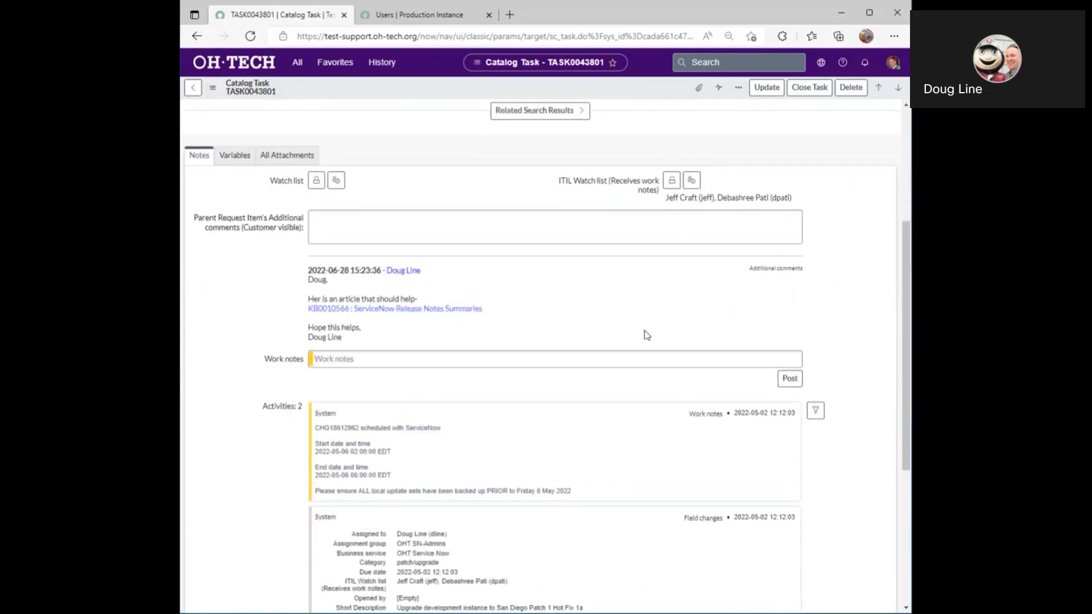
pyautogui.scroll(4, 649, 336)
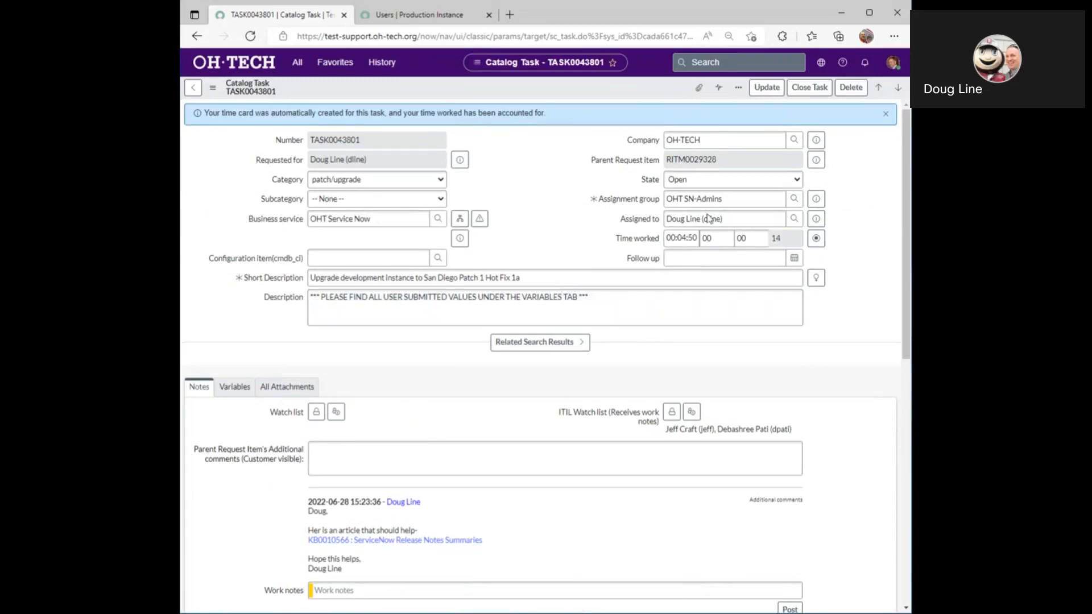
pyautogui.click(883, 113)
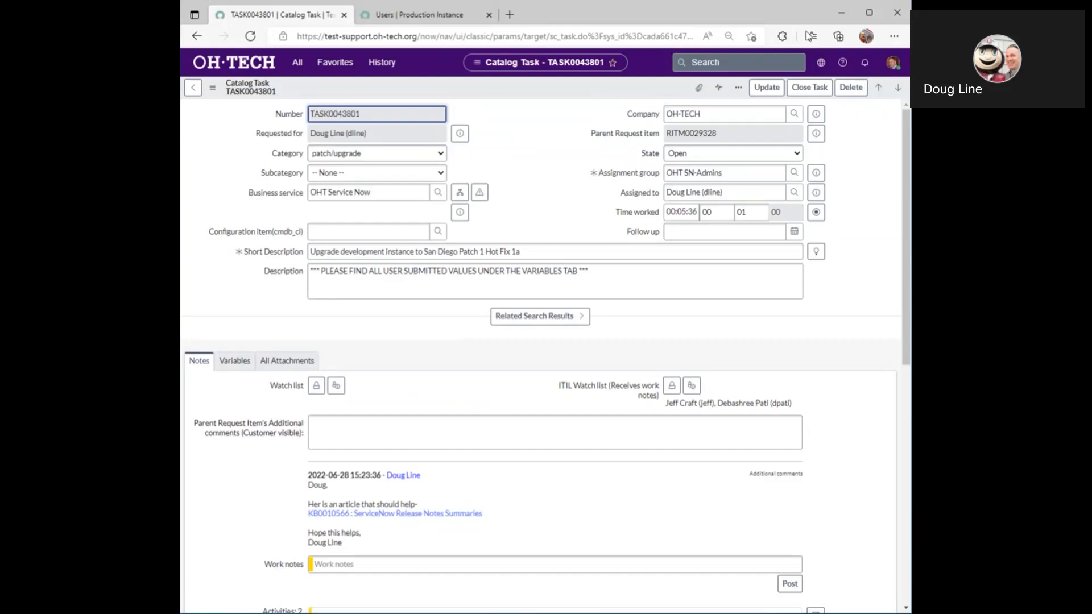
pyautogui.click(801, 16)
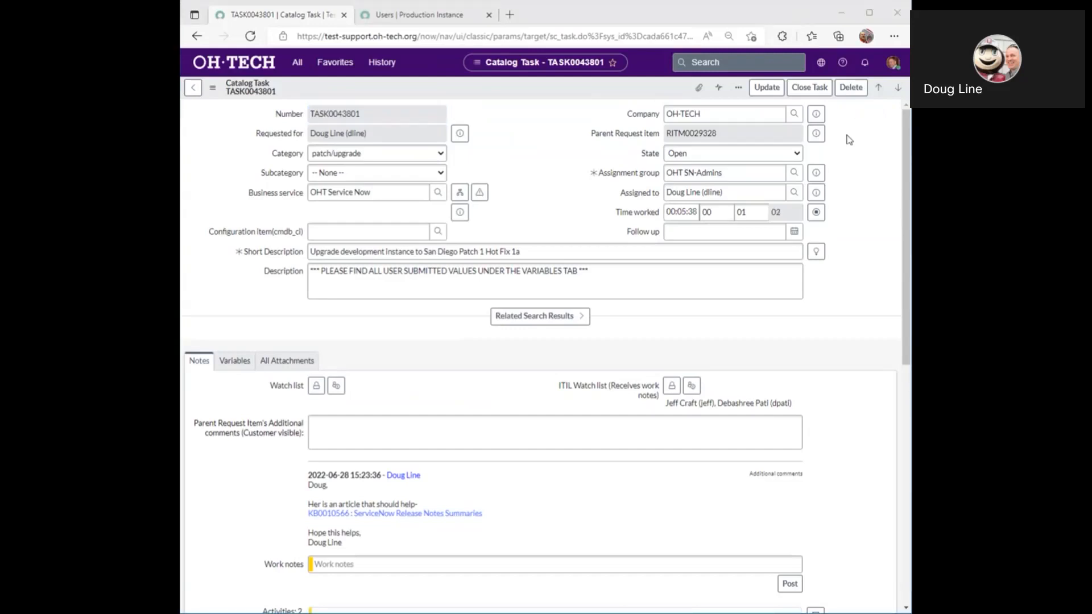